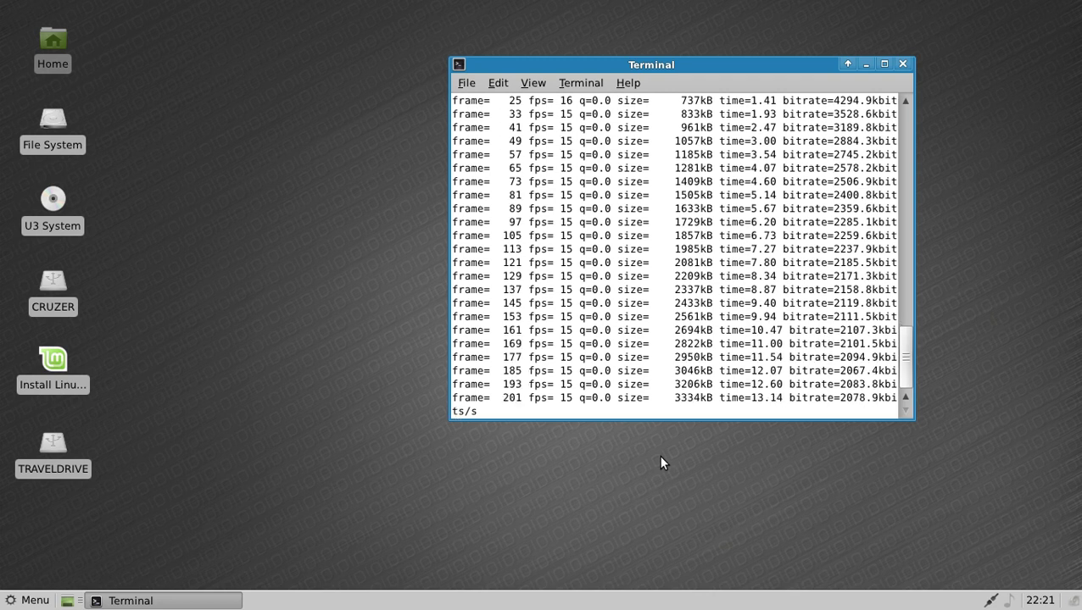
Shift the ffmpeg-encoding Terminal window slightly right, then minimize it to reveal the desktop.
{"action": "left_click_drag", "start_coordinate": [753, 66], "coordinate": [893, 34]}
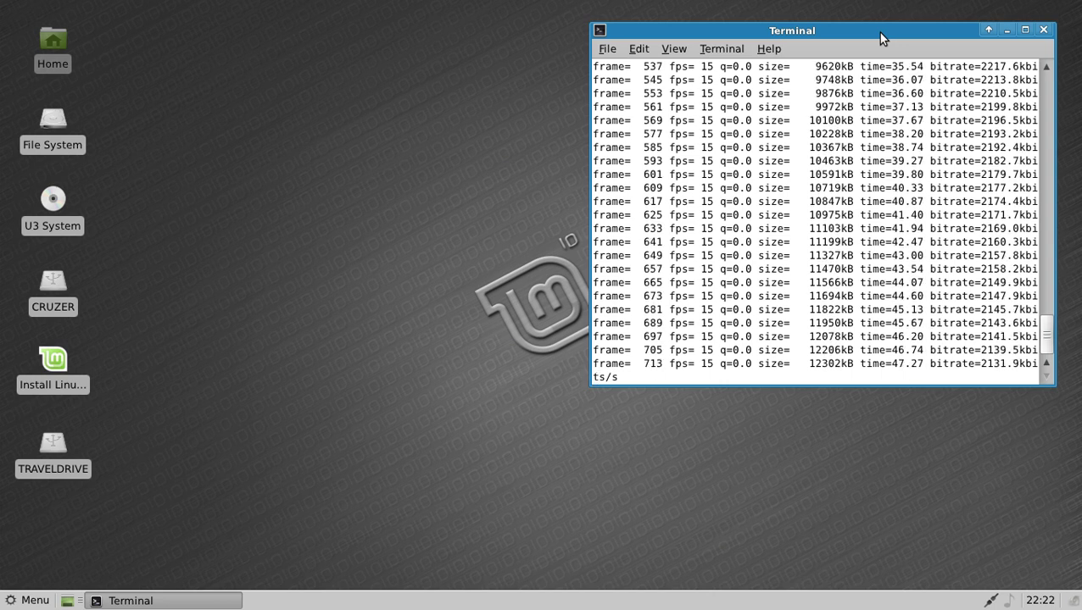
{"action": "left_click", "coordinate": [476, 240]}
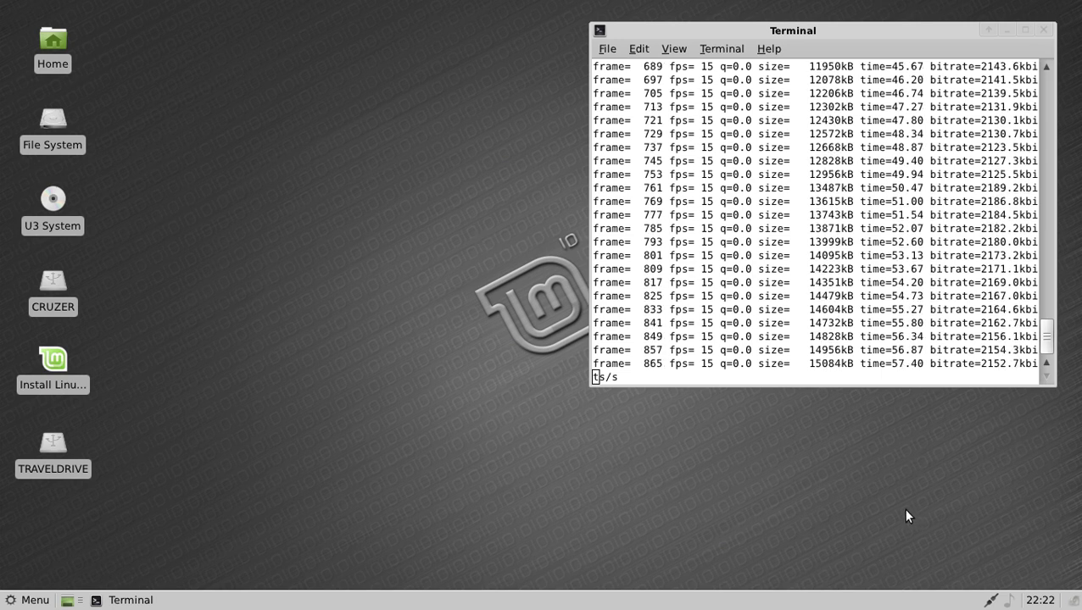
{"action": "left_click", "coordinate": [1007, 31]}
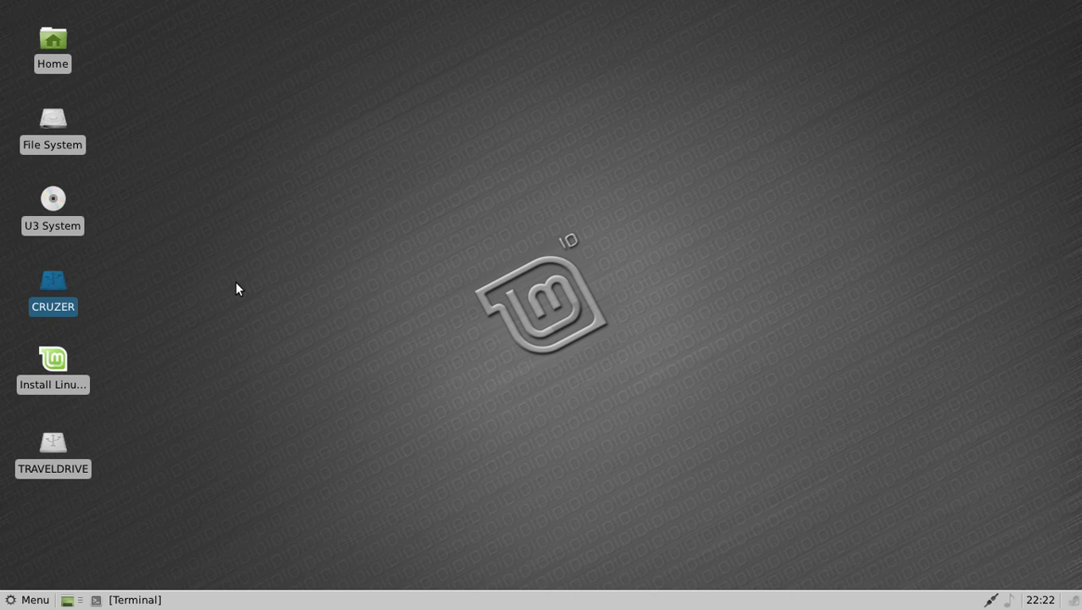
Select the TRAVELDRIVE drive icon on the desktop.
{"action": "left_click", "coordinate": [63, 451]}
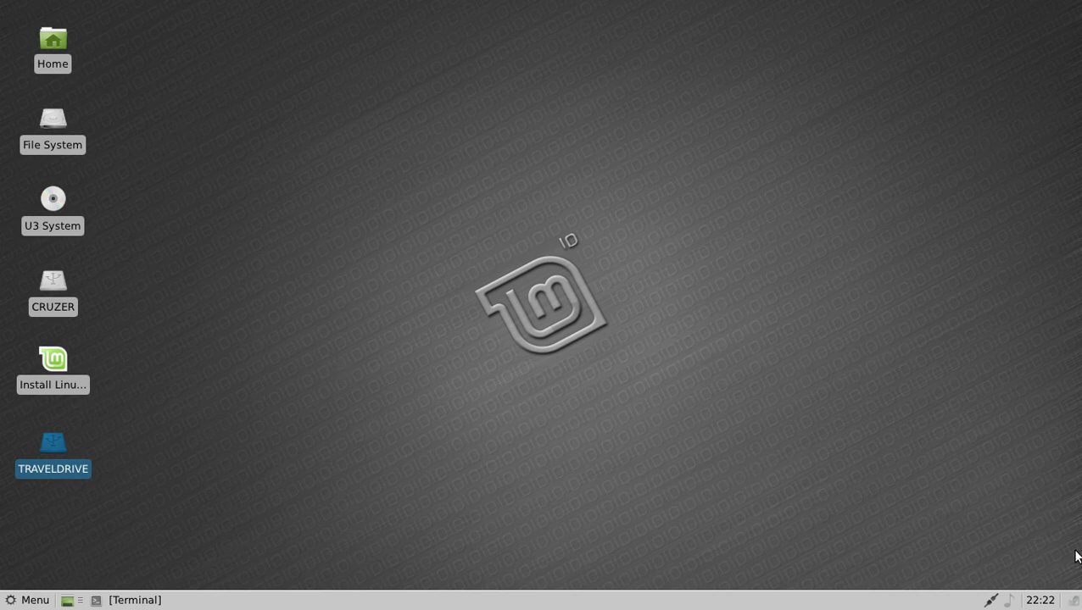
Open Volume Control and view Playback, Recording, Output Devices, Input Devices and Configuration, then close it.
{"action": "left_click", "coordinate": [1072, 600]}
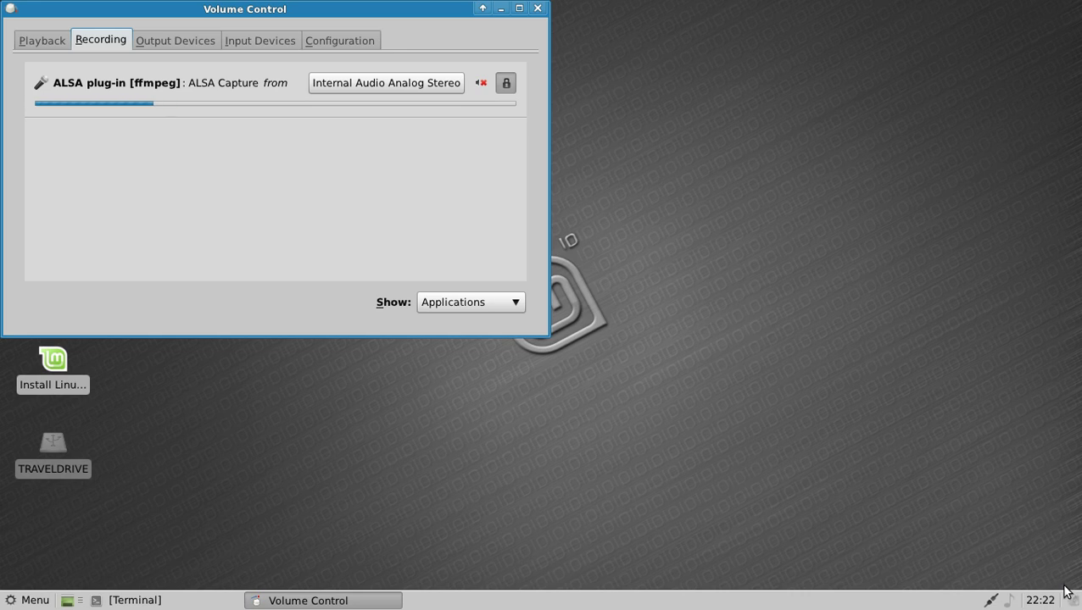
{"action": "left_click", "coordinate": [51, 44]}
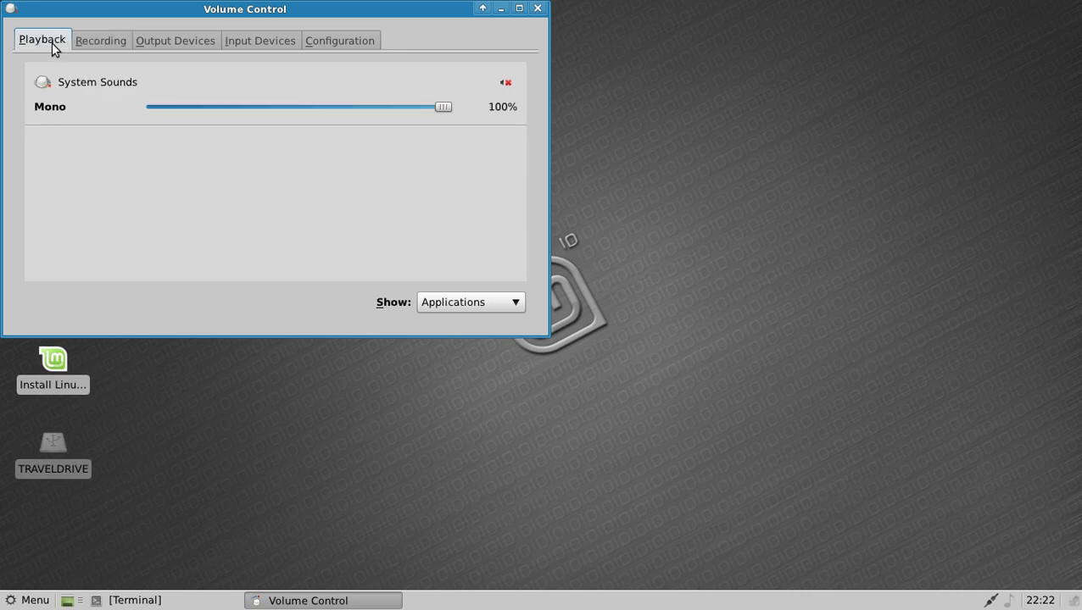
{"action": "left_click", "coordinate": [127, 42]}
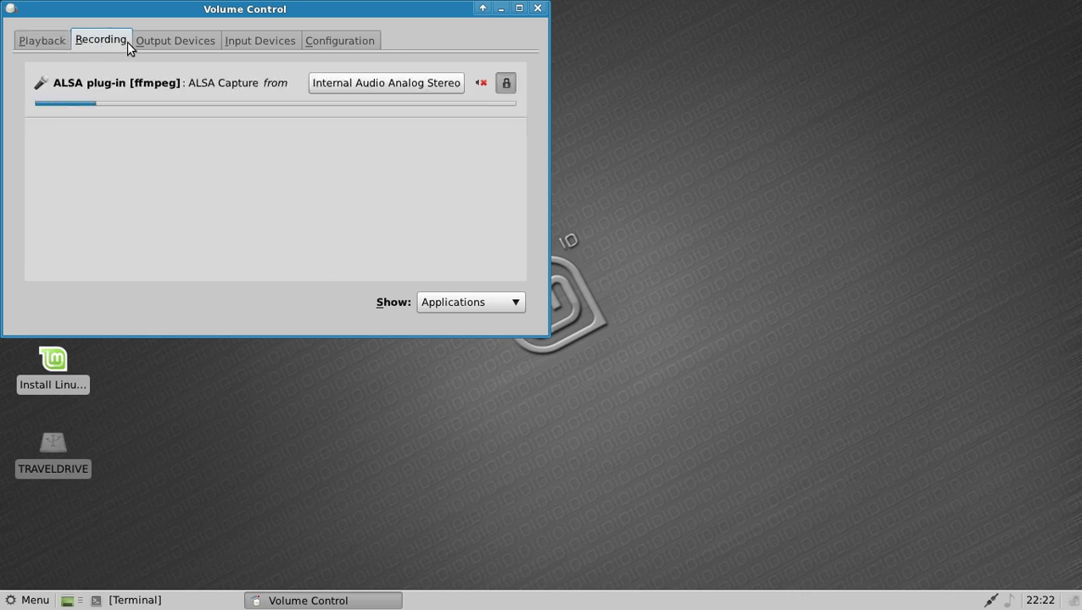
{"action": "left_click", "coordinate": [199, 45]}
{"action": "left_click", "coordinate": [252, 43]}
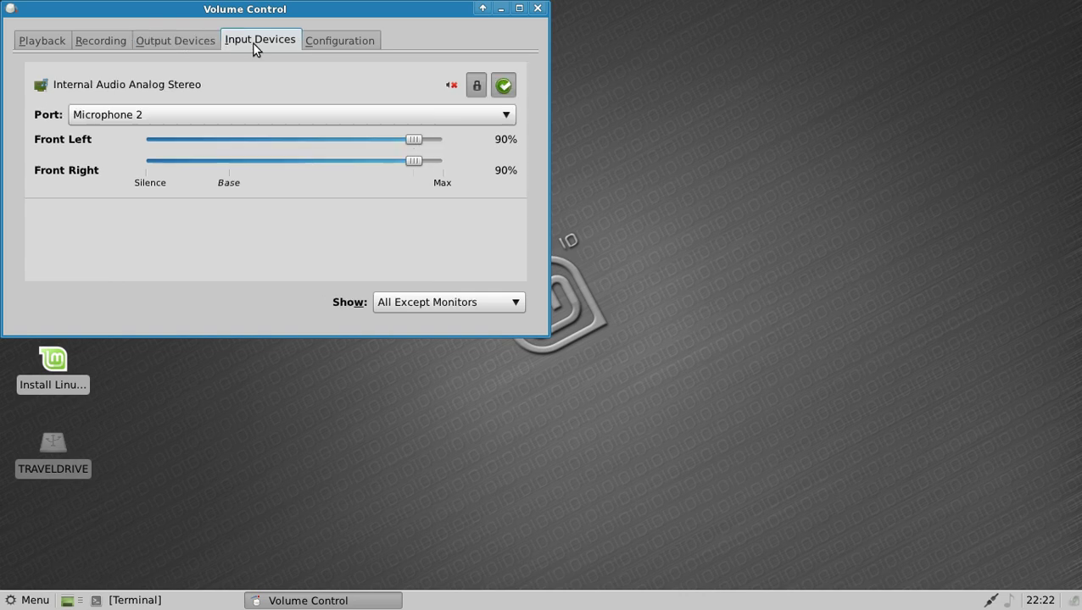
{"action": "left_click", "coordinate": [334, 40]}
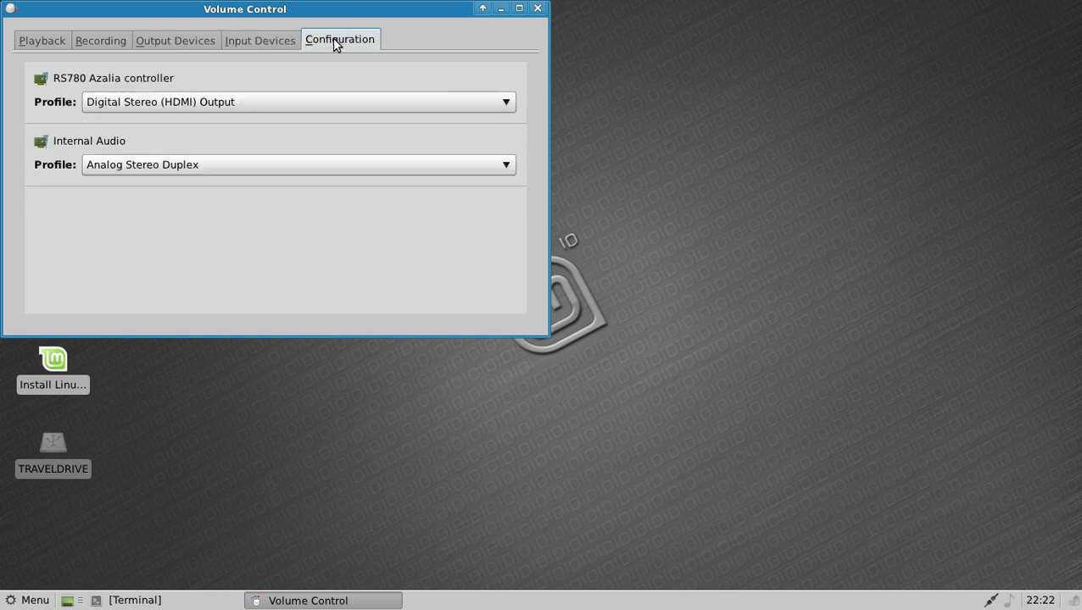
{"action": "left_click", "coordinate": [540, 10]}
Open and close the Music Player, then show and dismiss the wired network tray menu.
{"action": "left_click", "coordinate": [1009, 603]}
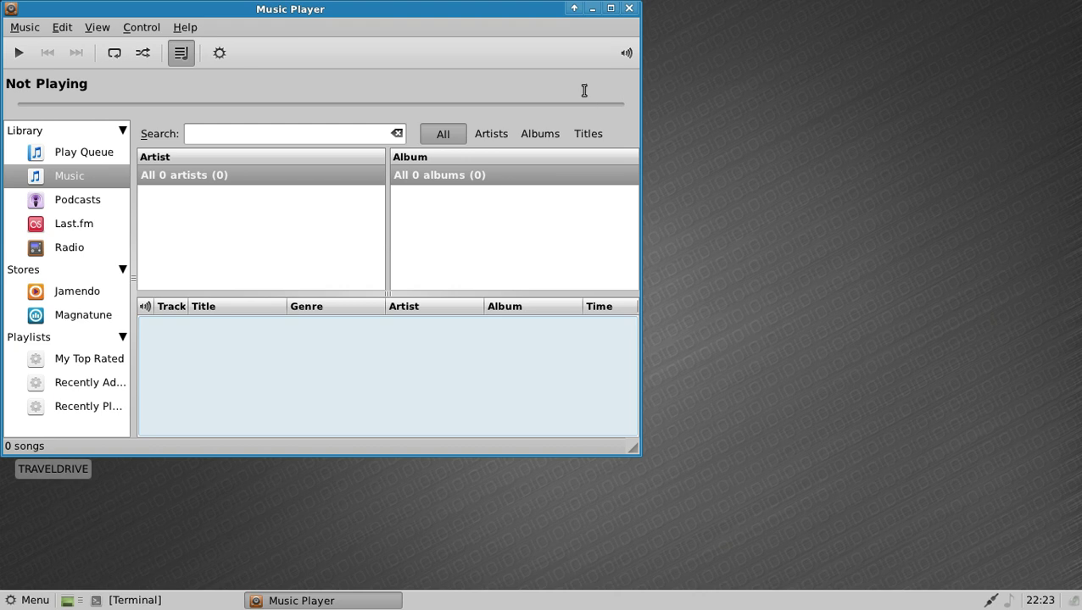
{"action": "left_click", "coordinate": [630, 7]}
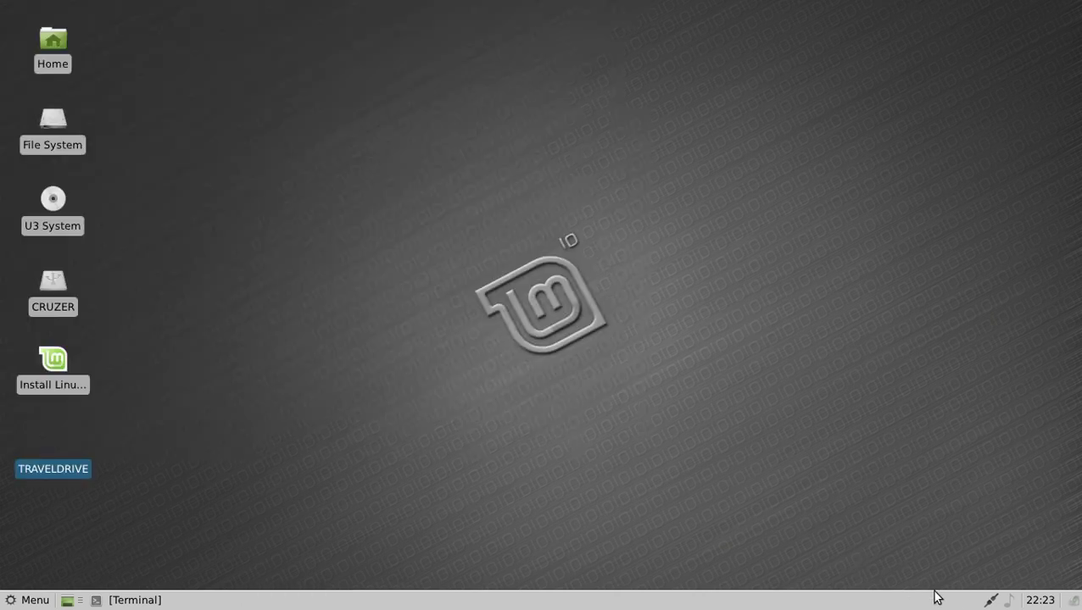
{"action": "left_click", "coordinate": [990, 602]}
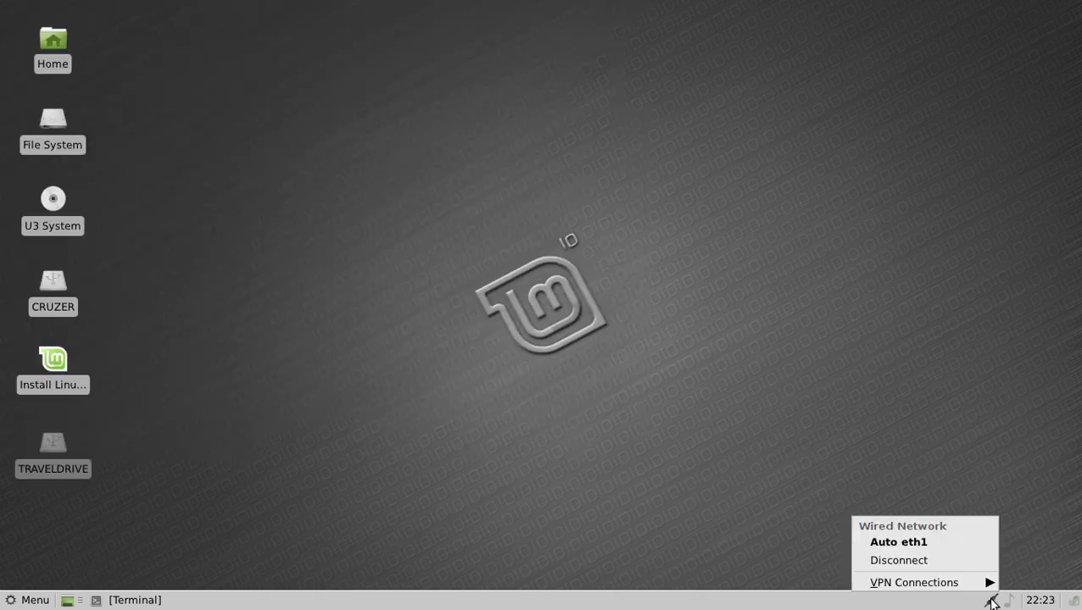
{"action": "left_click", "coordinate": [780, 513]}
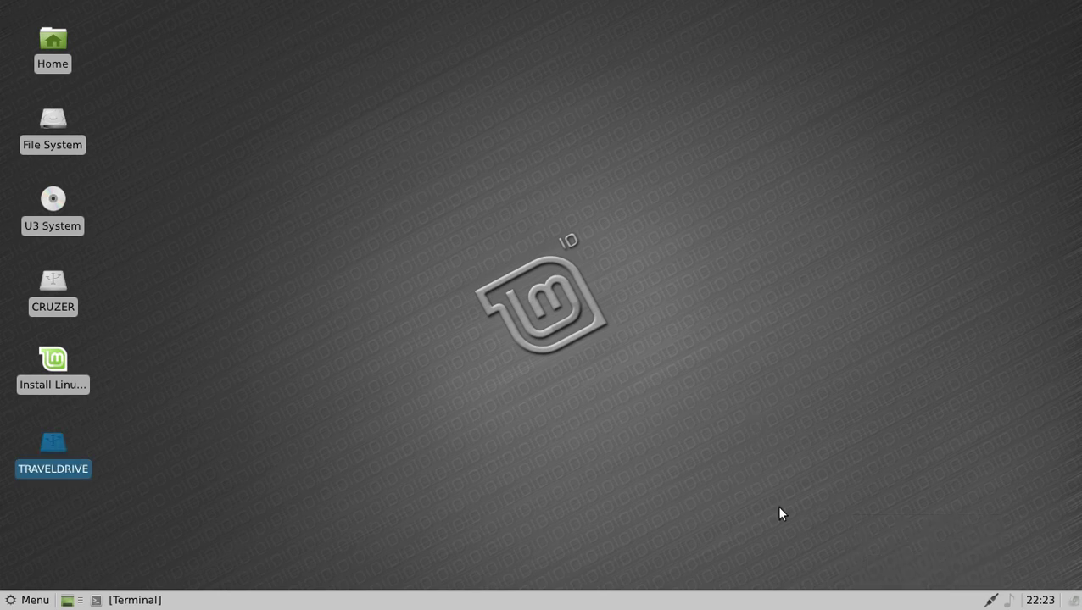
From the bottom panel's Add New Items list, select the Trash Applet.
{"action": "right_click", "coordinate": [768, 605]}
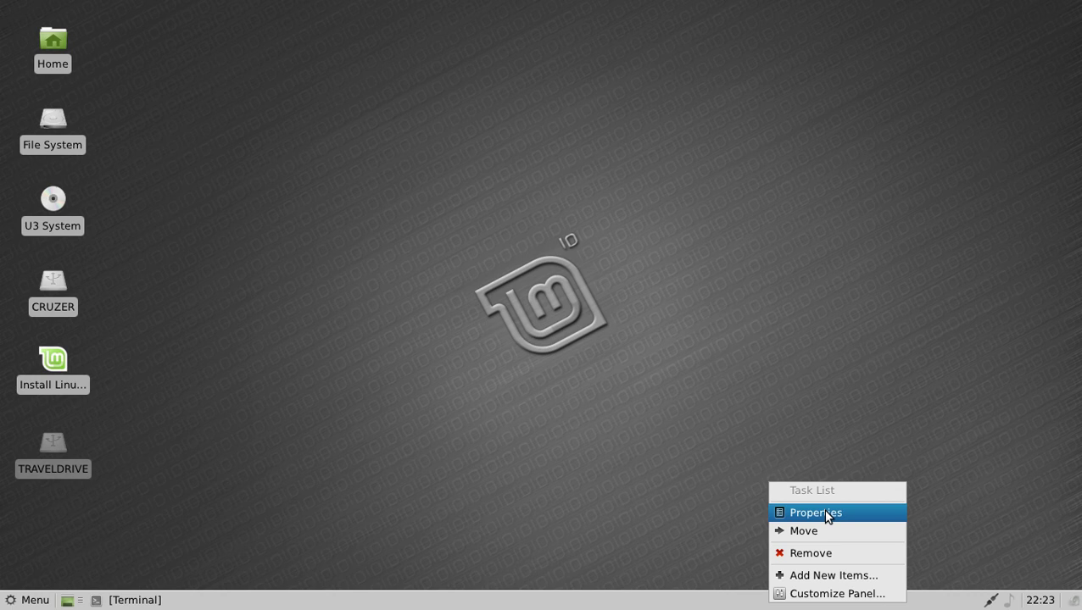
{"action": "left_click", "coordinate": [833, 577]}
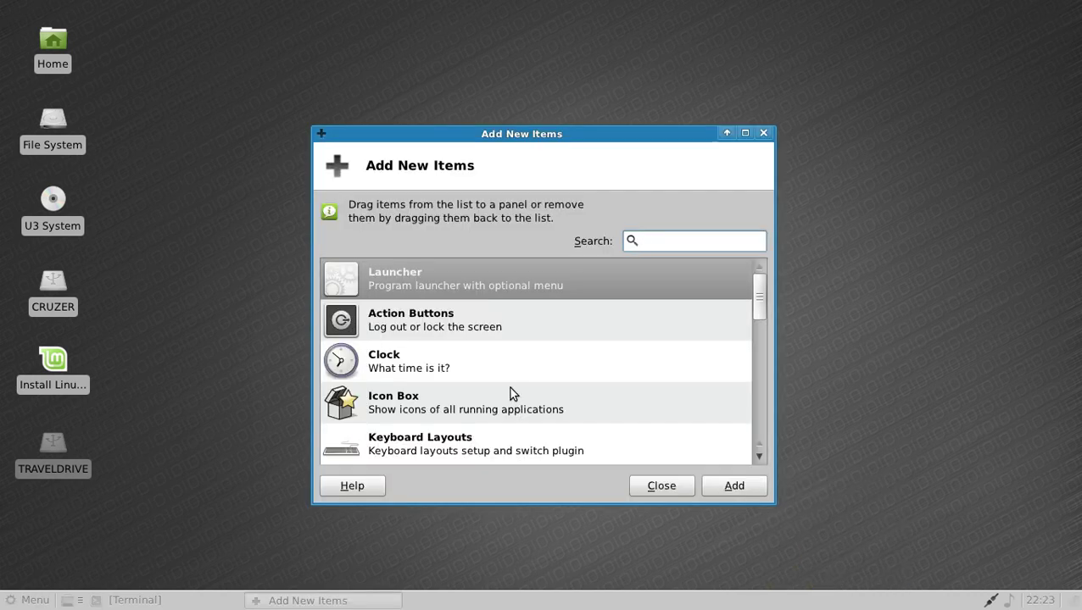
{"action": "left_click_drag", "start_coordinate": [758, 305], "coordinate": [748, 414]}
{"action": "left_click", "coordinate": [384, 324]}
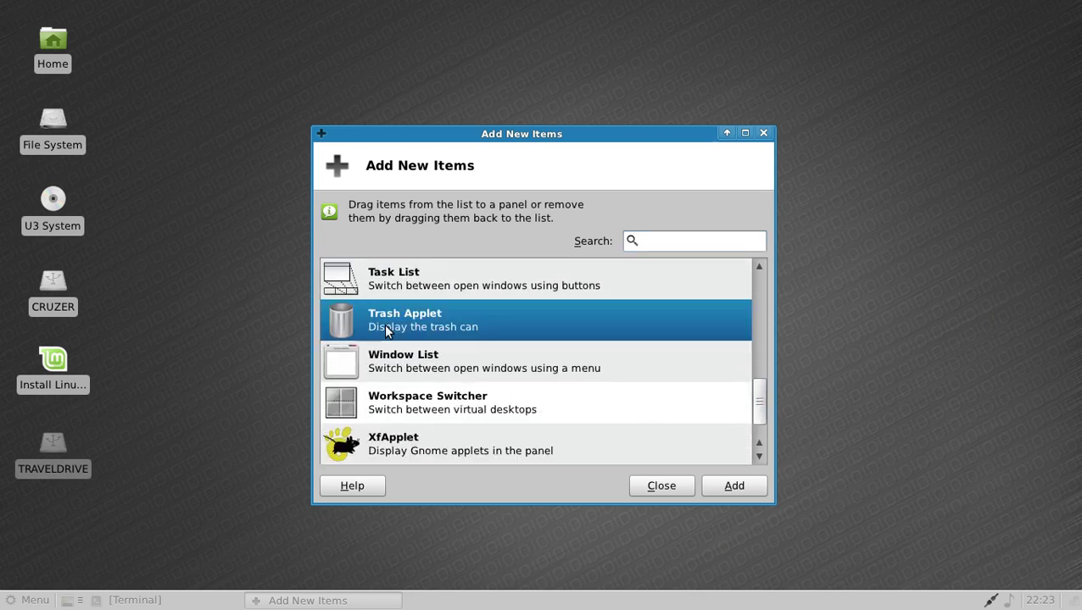
Add the Trash Applet, open the Trash, and permanently delete afafdf.ogv.
{"action": "left_click", "coordinate": [734, 483]}
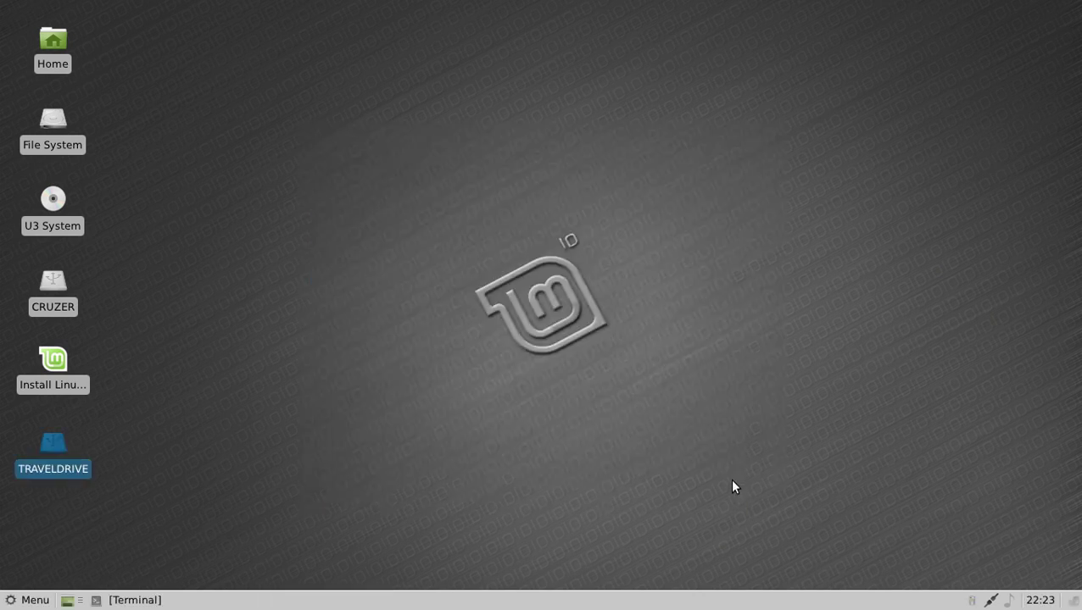
{"action": "left_click", "coordinate": [971, 598]}
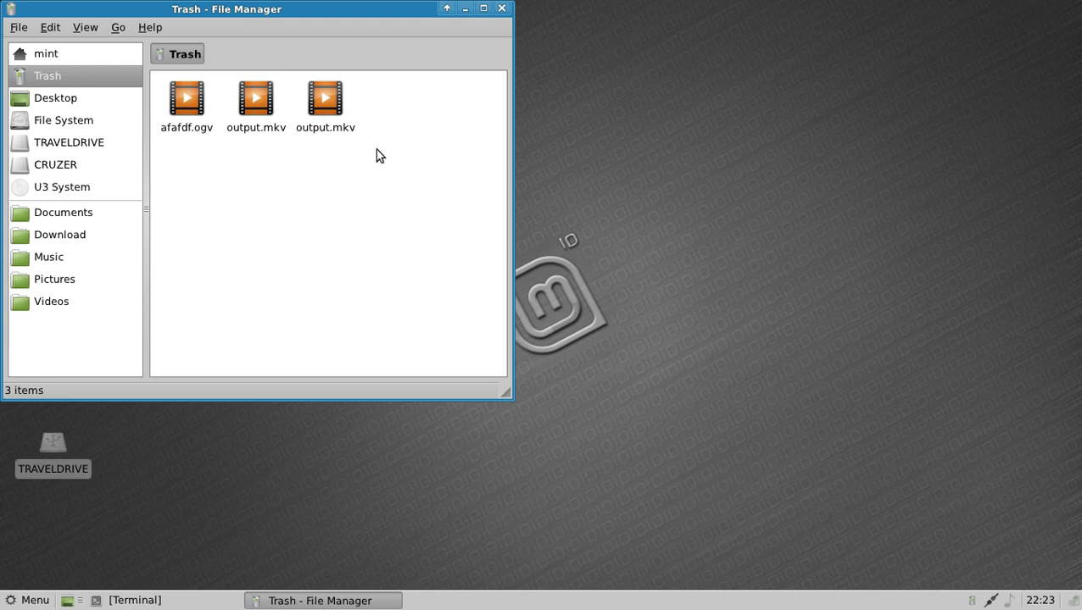
{"action": "left_click", "coordinate": [194, 112]}
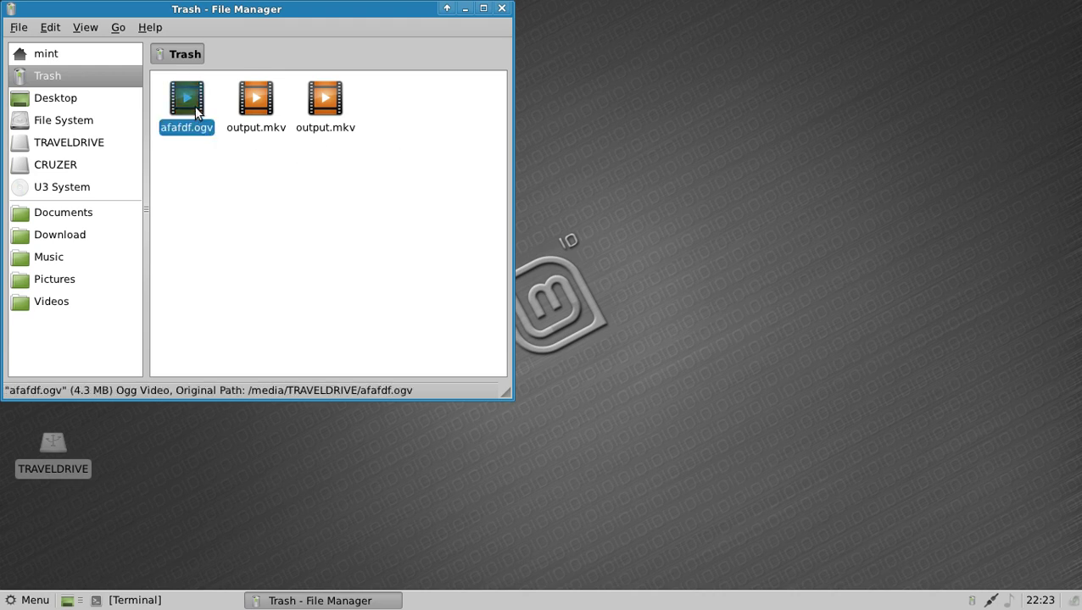
{"action": "key", "text": "Delete"}
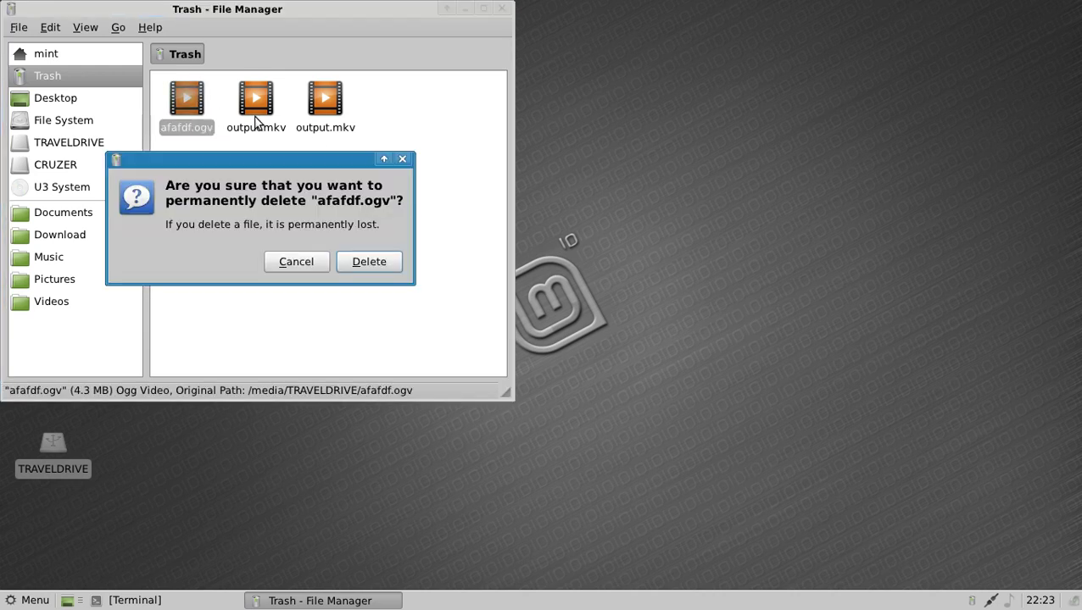
{"action": "left_click", "coordinate": [356, 261]}
Permanently delete both output.mkv files, leaving the Trash with 0 items.
{"action": "key", "text": "Delete"}
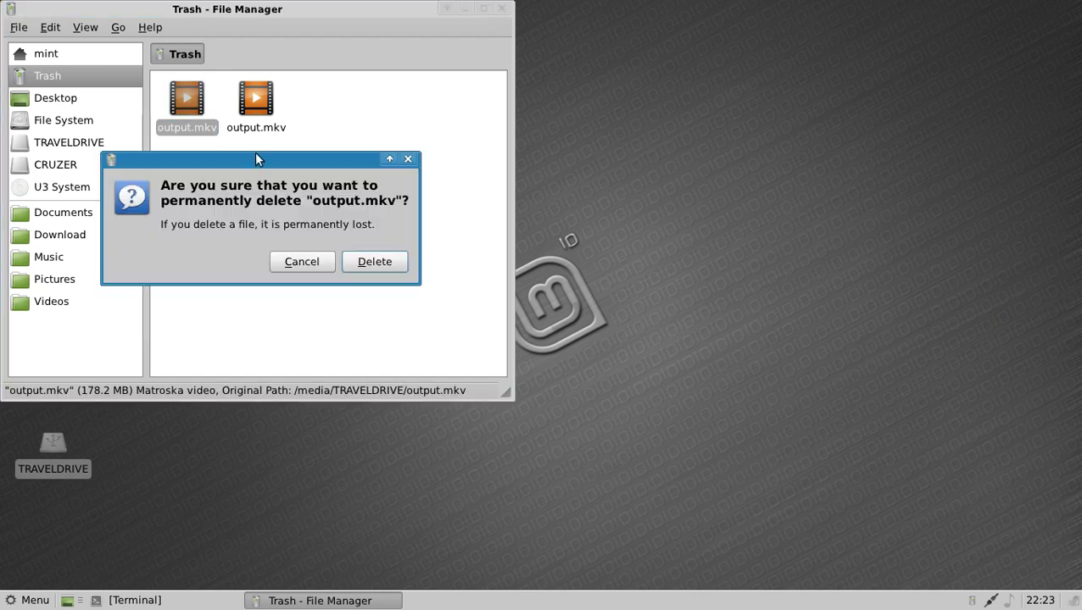
{"action": "left_click", "coordinate": [392, 263]}
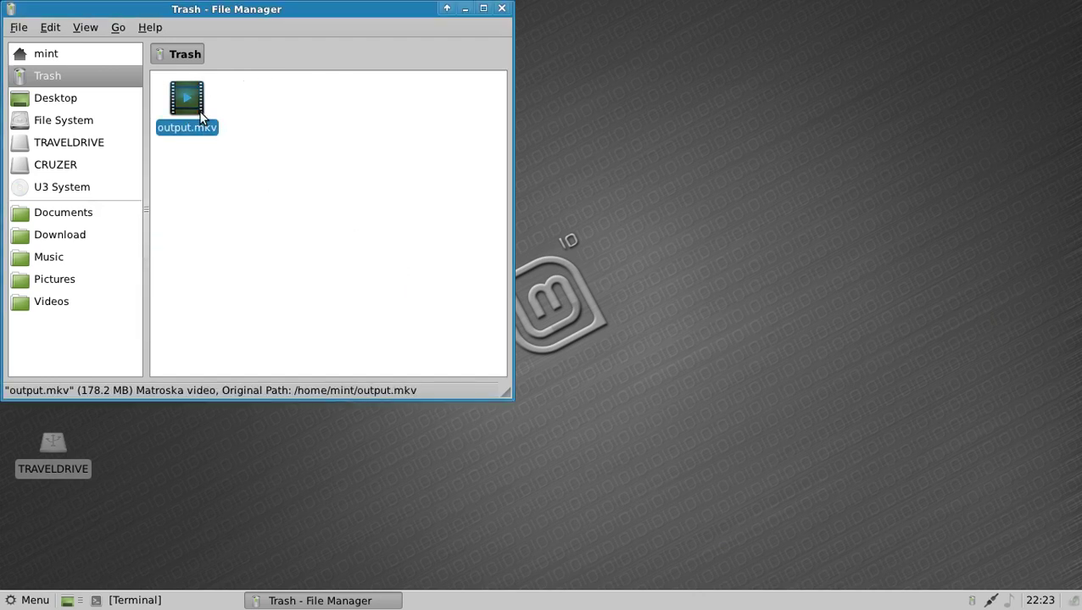
{"action": "key", "text": "Delete"}
{"action": "left_click", "coordinate": [360, 263]}
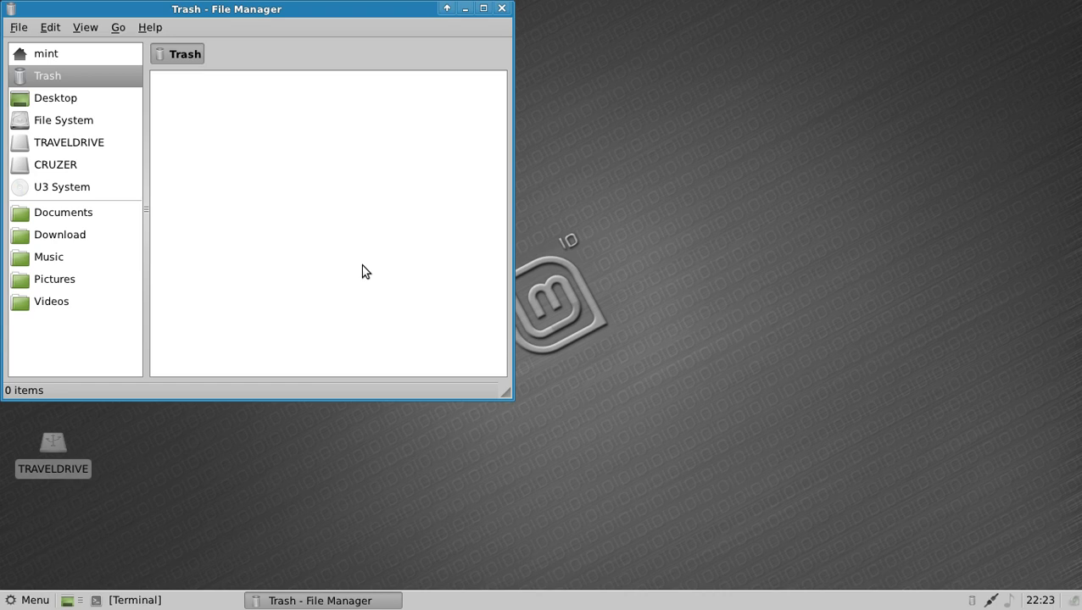
Close the emptied Trash window and briefly restore, then re-minimize, the Terminal.
{"action": "left_click", "coordinate": [503, 10]}
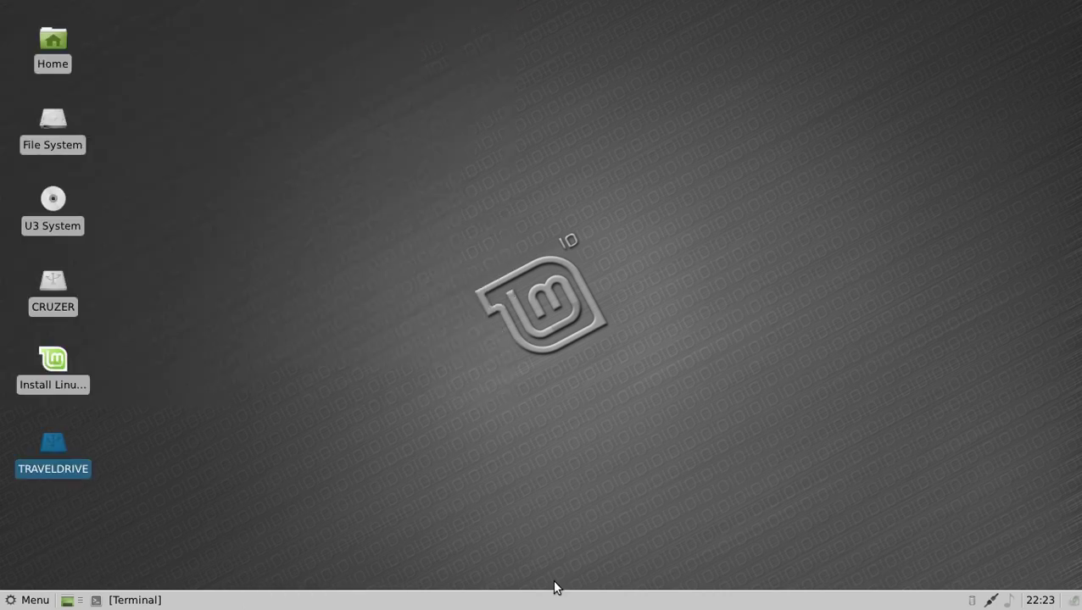
{"action": "left_click", "coordinate": [156, 600]}
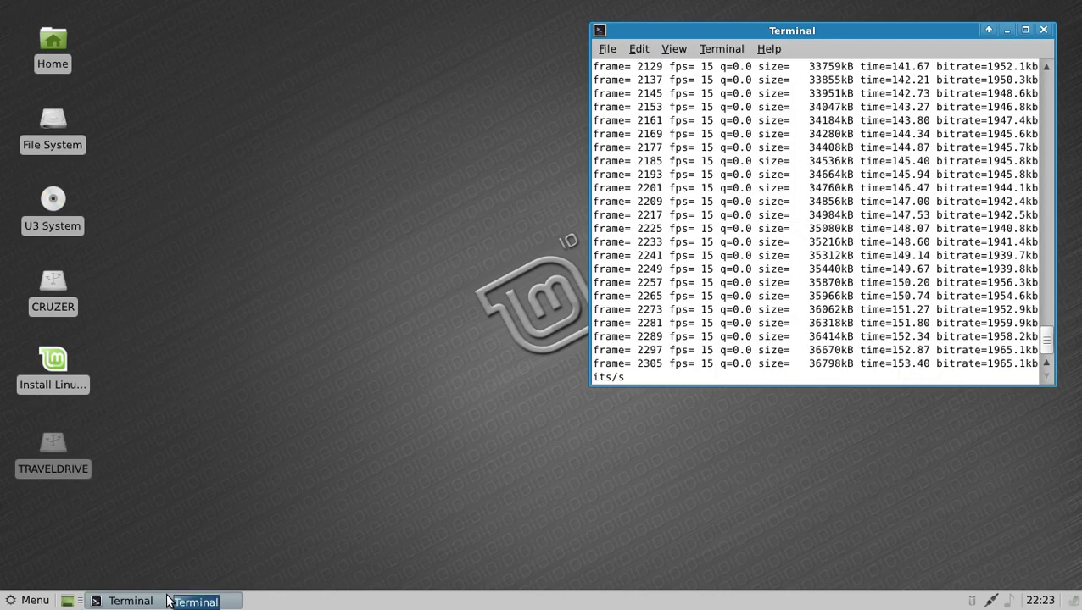
{"action": "left_click", "coordinate": [167, 601]}
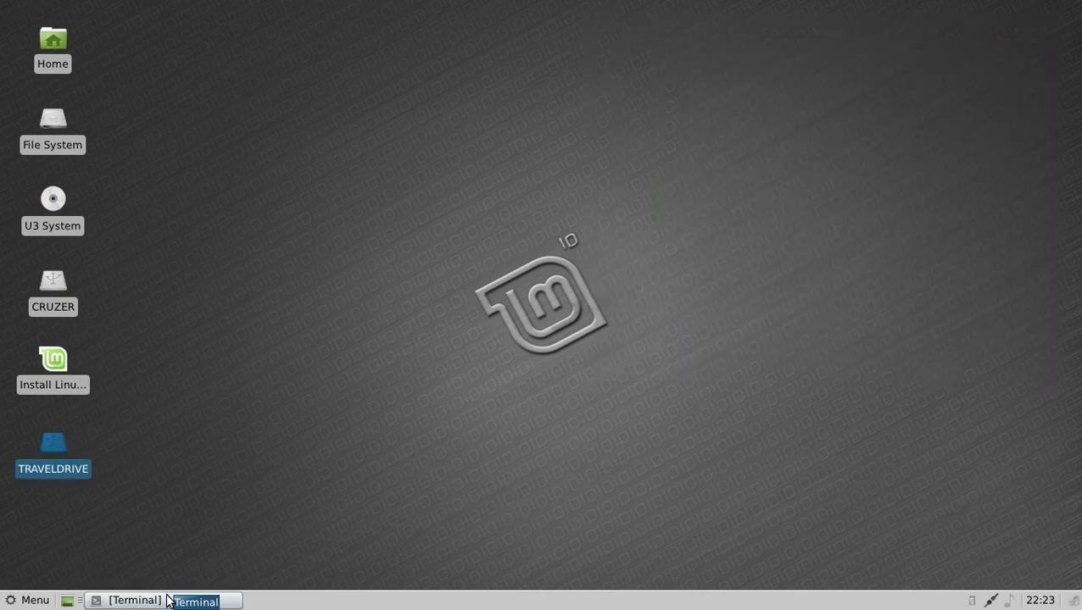
Browse the Settings, Graphics and Office menu categories, then launch Firefox Web Browser.
{"action": "left_click", "coordinate": [35, 601]}
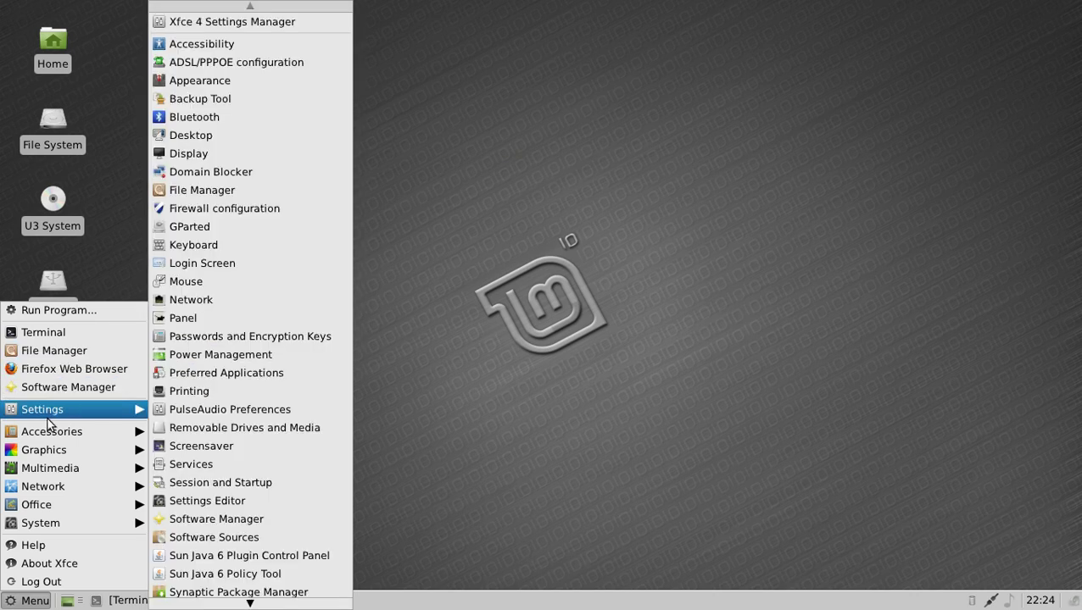
{"action": "mouse_move", "coordinate": [49, 449]}
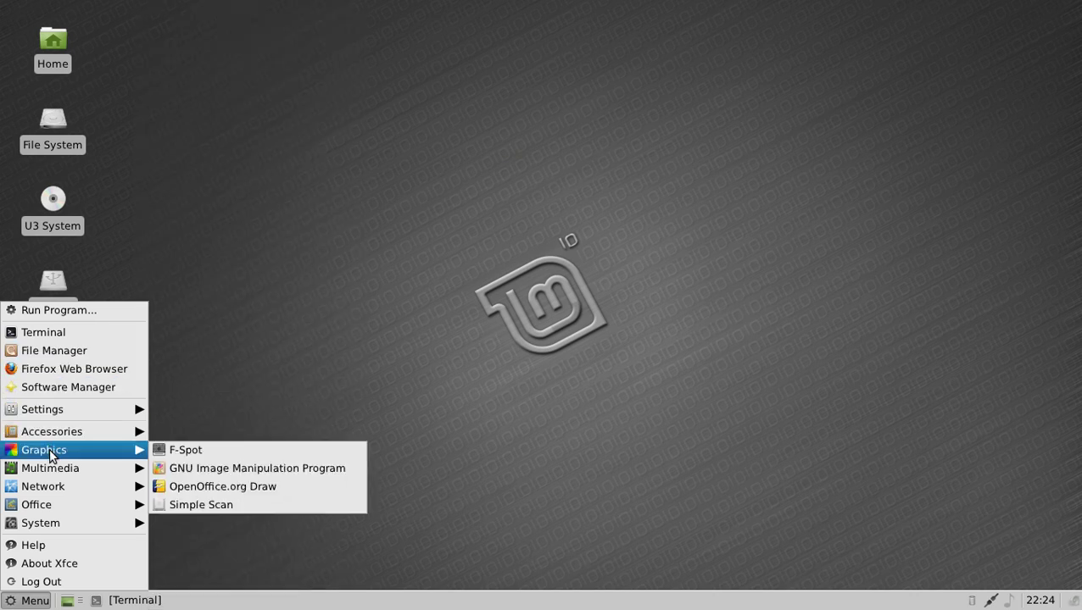
{"action": "mouse_move", "coordinate": [46, 509]}
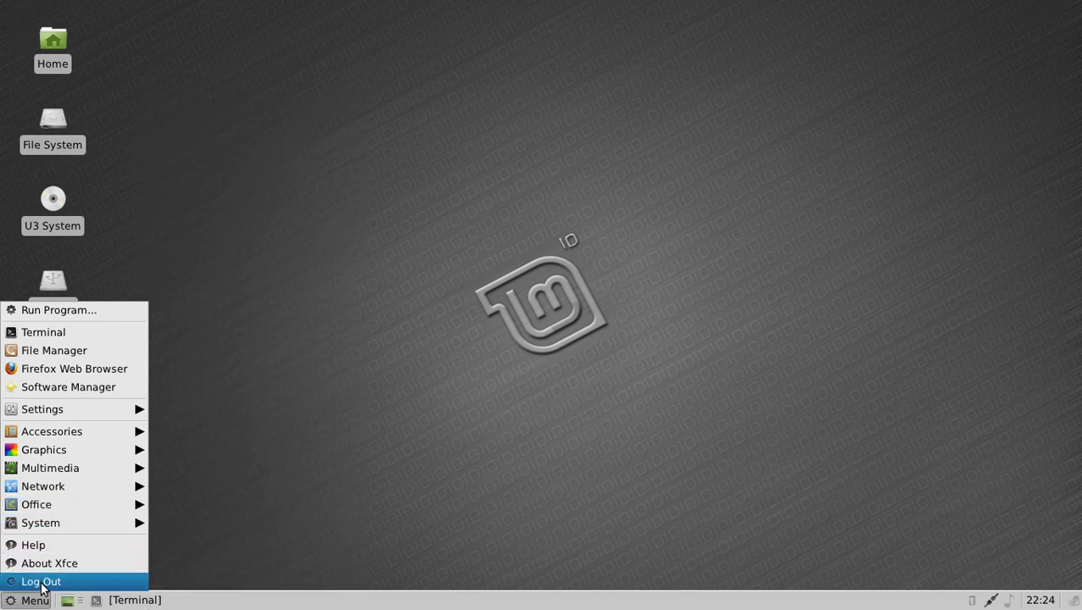
{"action": "left_click", "coordinate": [62, 374]}
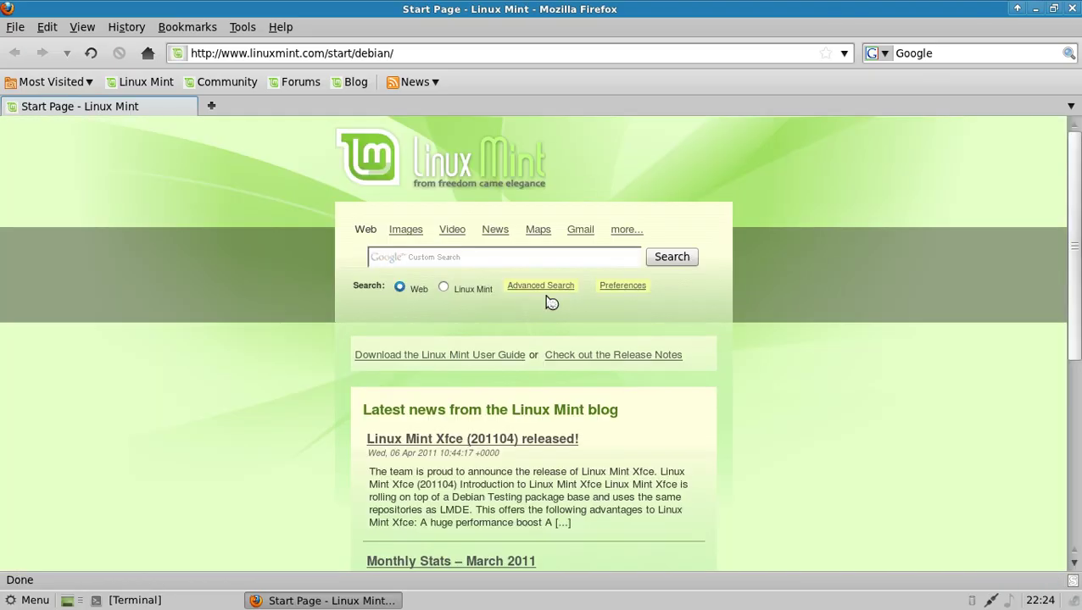
Open the 'Linux Mint Xfce (201104) released!' post and scroll through its opening sections.
{"action": "left_click", "coordinate": [551, 447]}
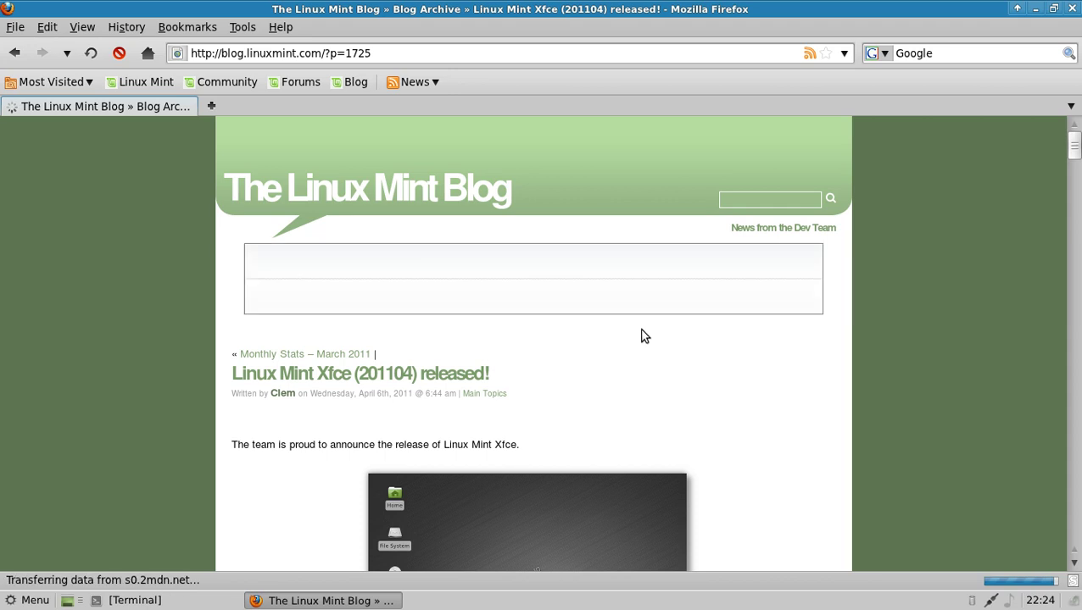
{"action": "scroll", "coordinate": [646, 330], "scroll_direction": "down", "scroll_amount": 2}
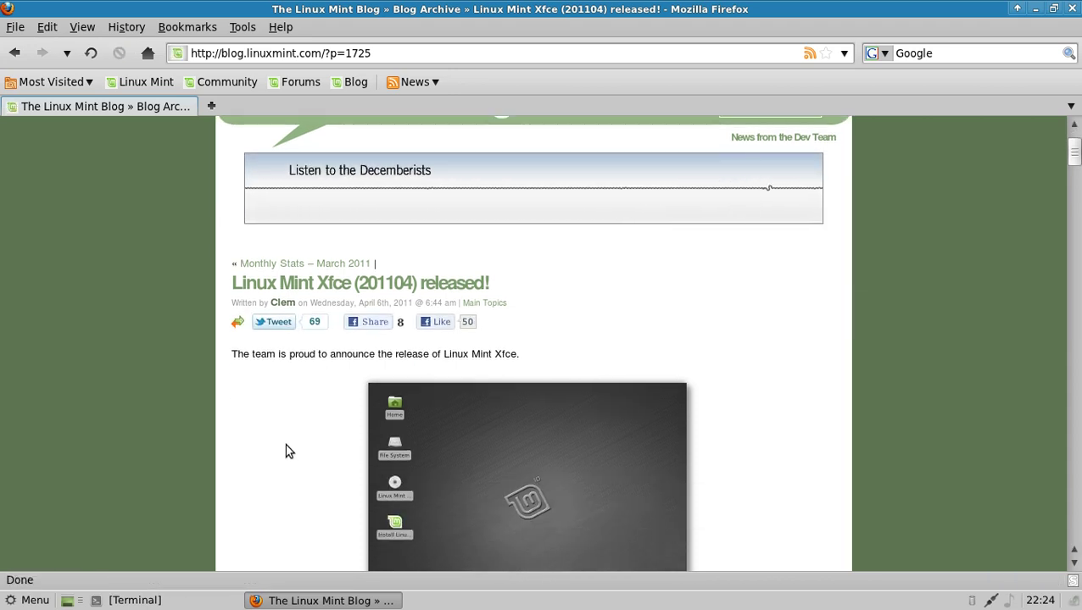
{"action": "scroll", "coordinate": [289, 442], "scroll_direction": "down", "scroll_amount": 1}
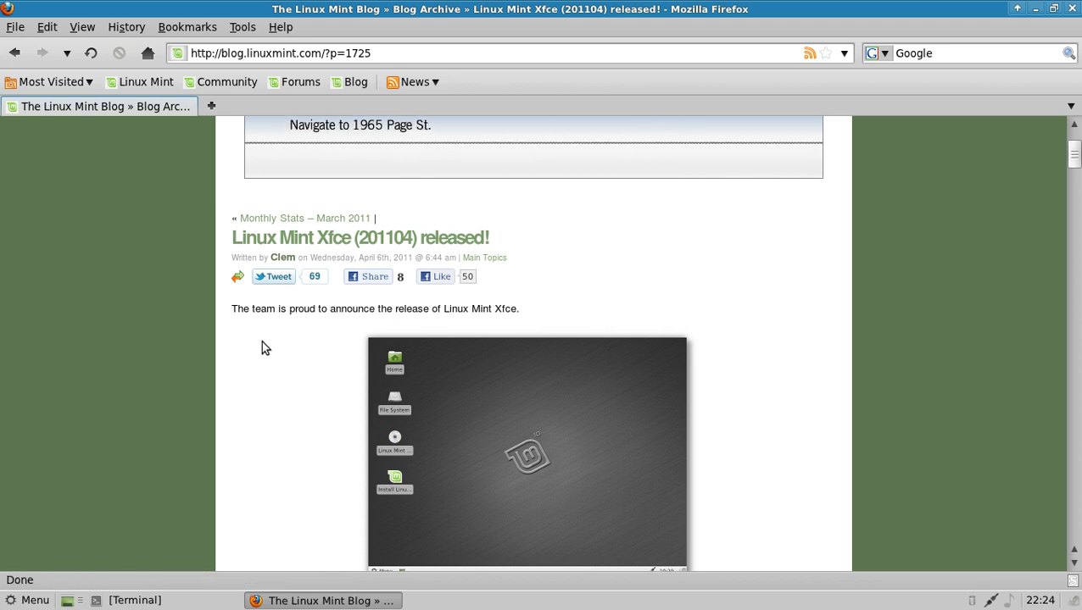
{"action": "scroll", "coordinate": [286, 416], "scroll_direction": "down", "scroll_amount": 2}
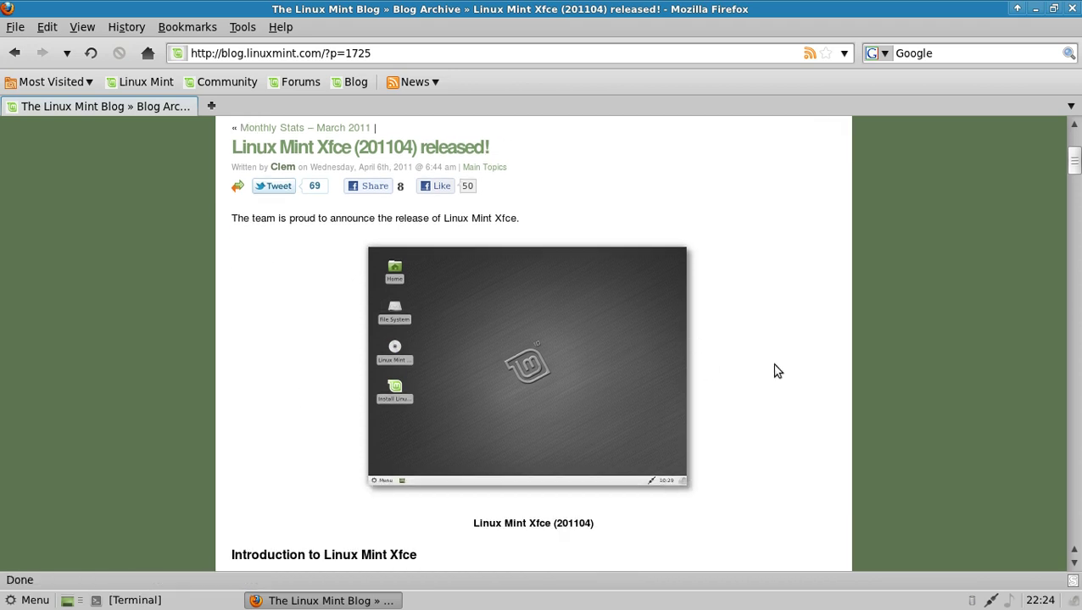
{"action": "scroll", "coordinate": [776, 371], "scroll_direction": "down", "scroll_amount": 2}
{"action": "scroll", "coordinate": [778, 371], "scroll_direction": "down", "scroll_amount": 4}
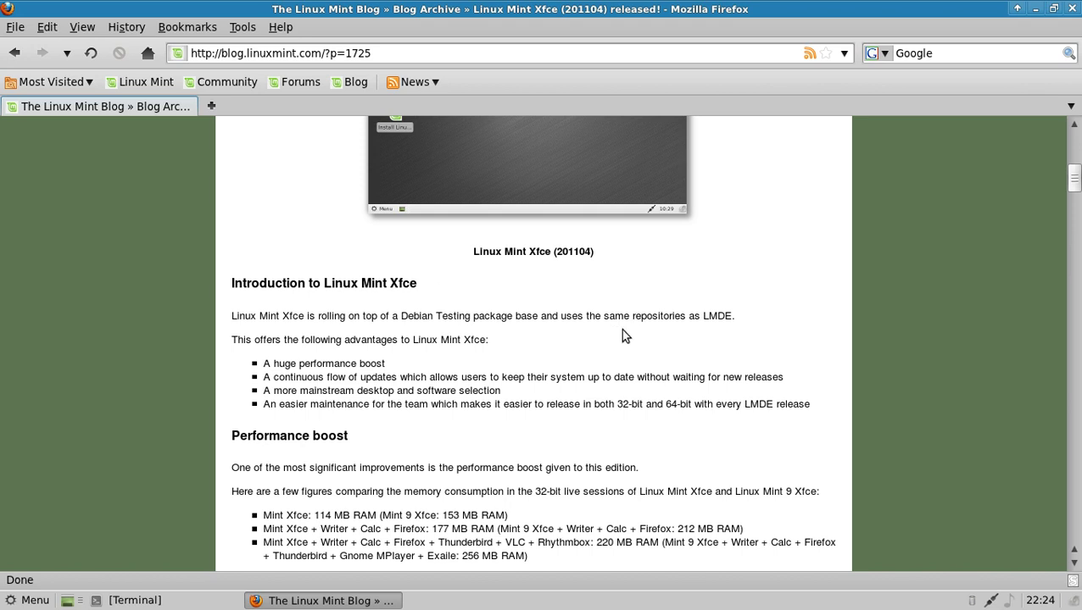
{"action": "scroll", "coordinate": [607, 348], "scroll_direction": "down", "scroll_amount": 2}
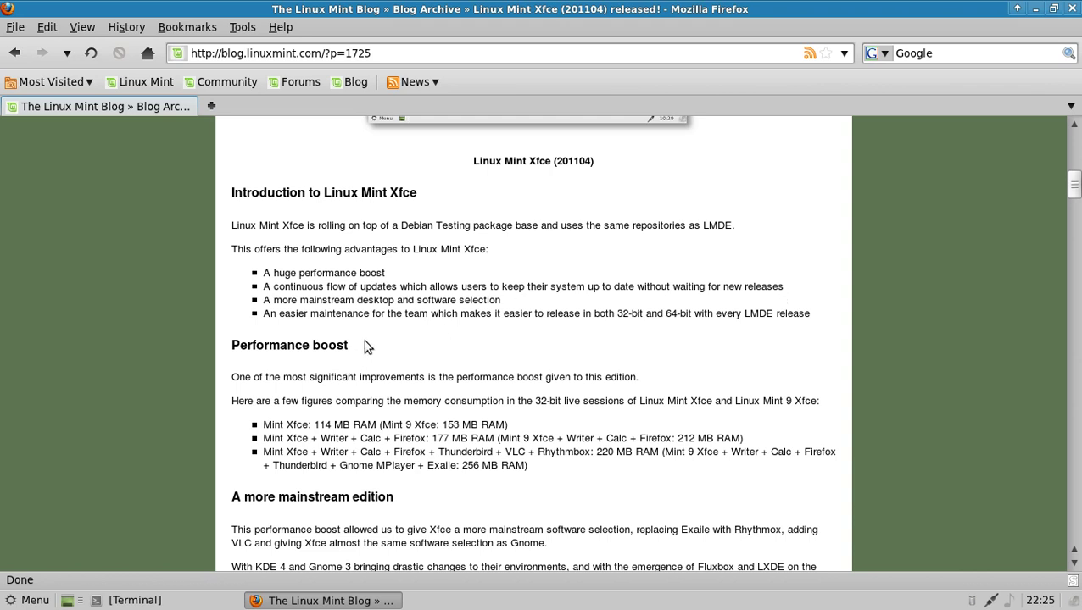
Briefly highlight the Performance boost heading, then read down to the Important links section.
{"action": "left_click_drag", "start_coordinate": [362, 346], "coordinate": [227, 345]}
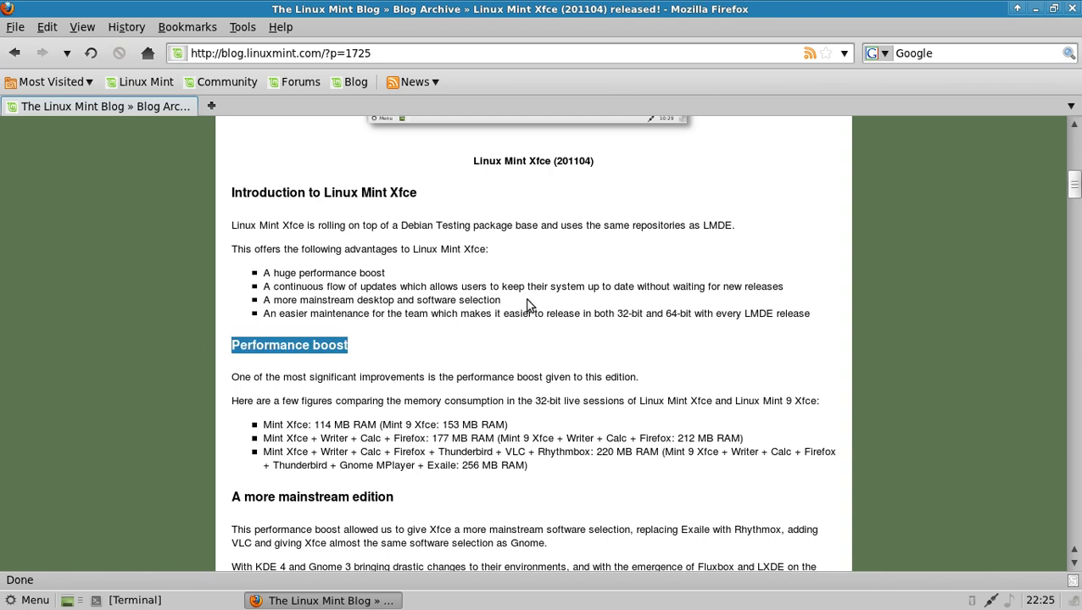
{"action": "left_click", "coordinate": [535, 339]}
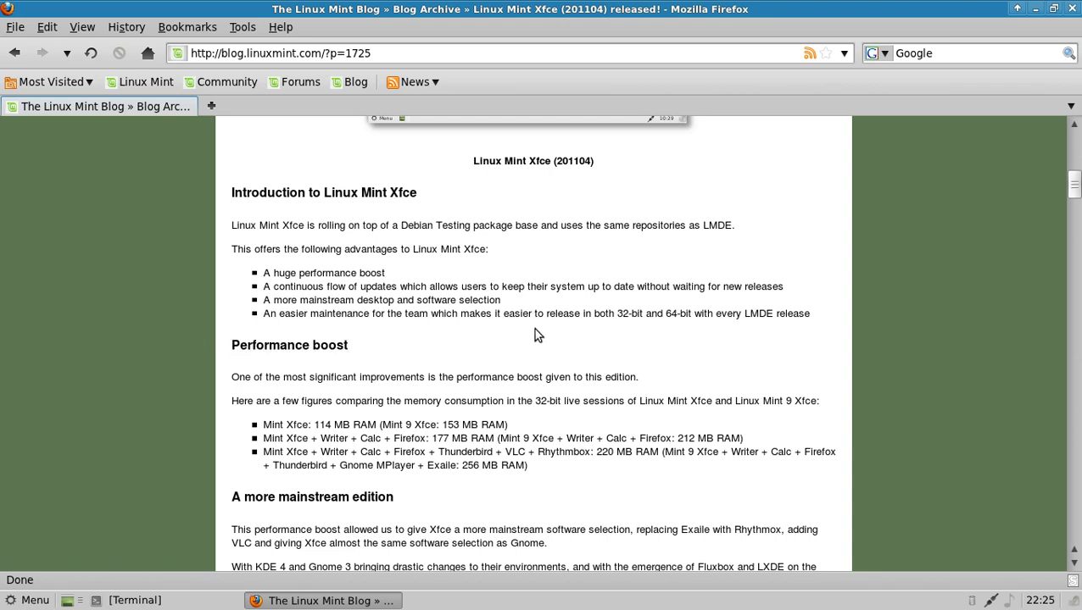
{"action": "scroll", "coordinate": [535, 336], "scroll_direction": "down", "scroll_amount": 4}
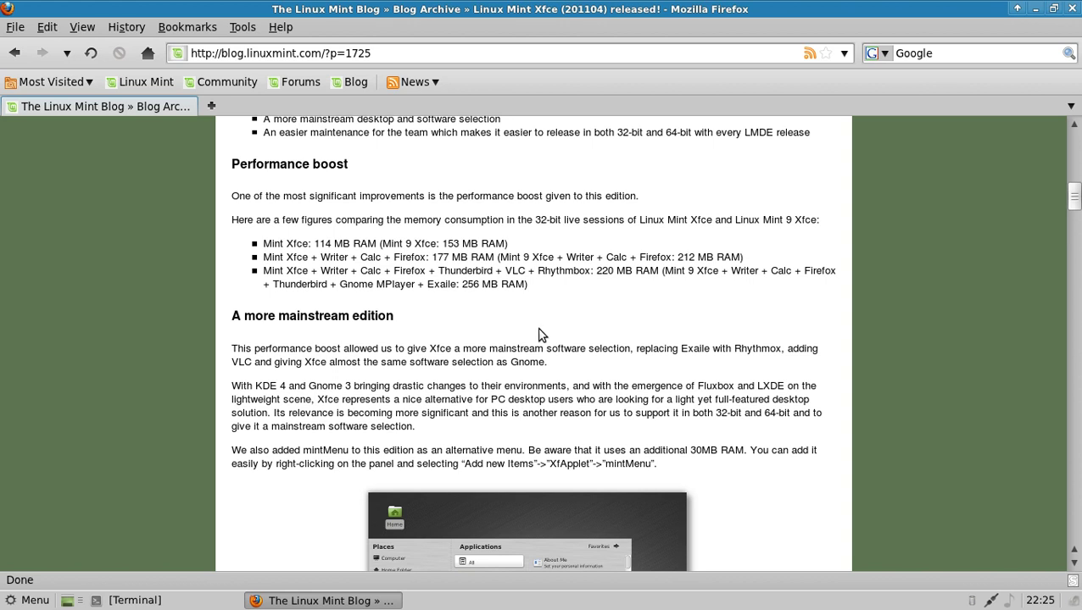
{"action": "scroll", "coordinate": [535, 336], "scroll_direction": "down", "scroll_amount": 2}
{"action": "scroll", "coordinate": [543, 330], "scroll_direction": "up", "scroll_amount": 3}
{"action": "scroll", "coordinate": [542, 330], "scroll_direction": "down", "scroll_amount": 1}
{"action": "scroll", "coordinate": [537, 347], "scroll_direction": "down", "scroll_amount": 13}
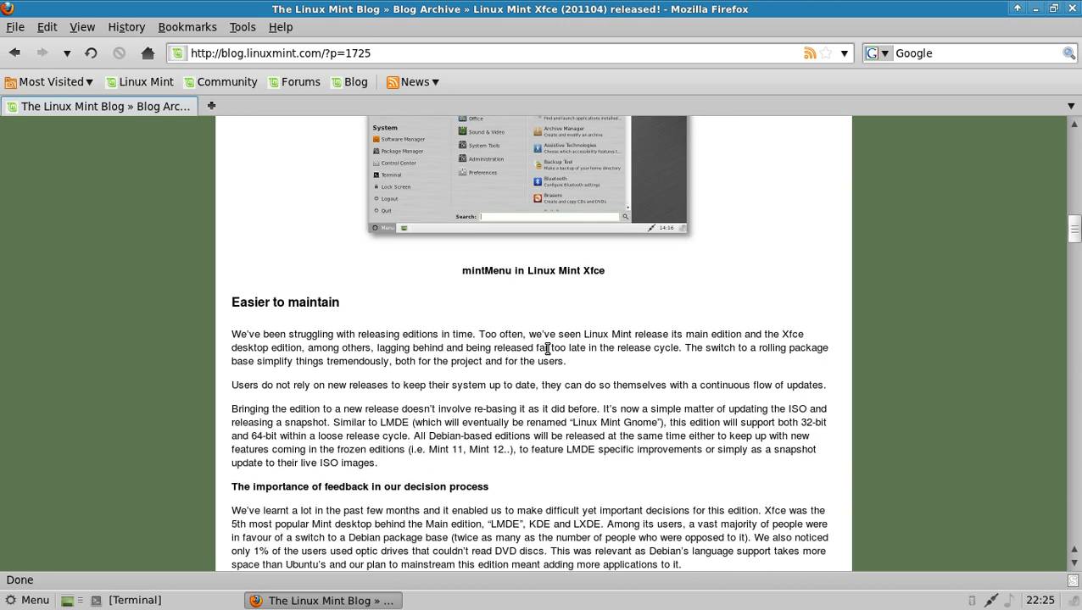
{"action": "scroll", "coordinate": [615, 374], "scroll_direction": "down", "scroll_amount": 3}
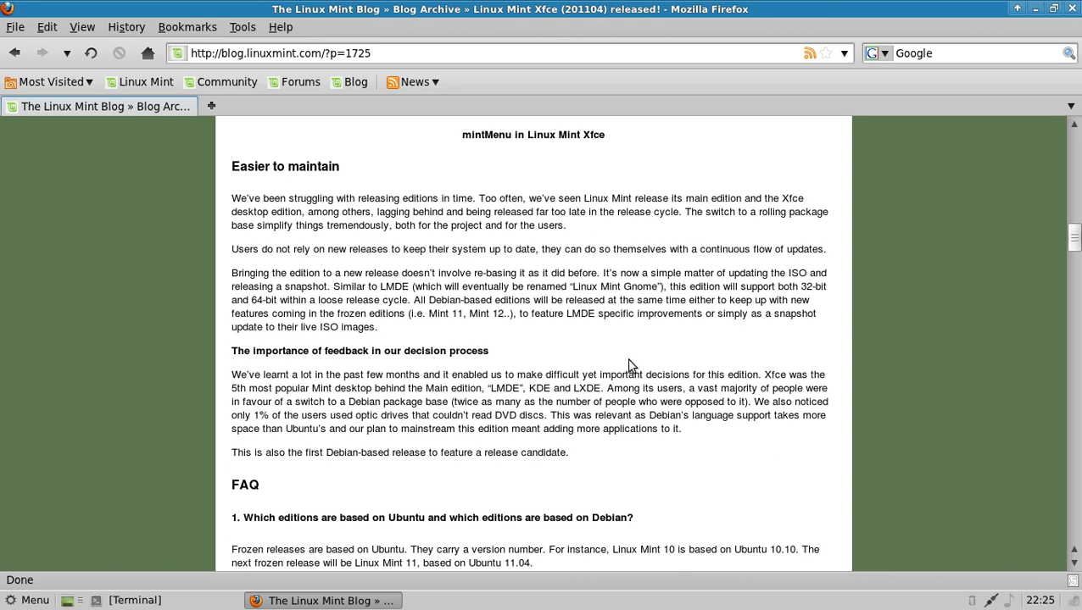
{"action": "scroll", "coordinate": [629, 365], "scroll_direction": "down", "scroll_amount": 3}
{"action": "scroll", "coordinate": [313, 367], "scroll_direction": "down", "scroll_amount": 3}
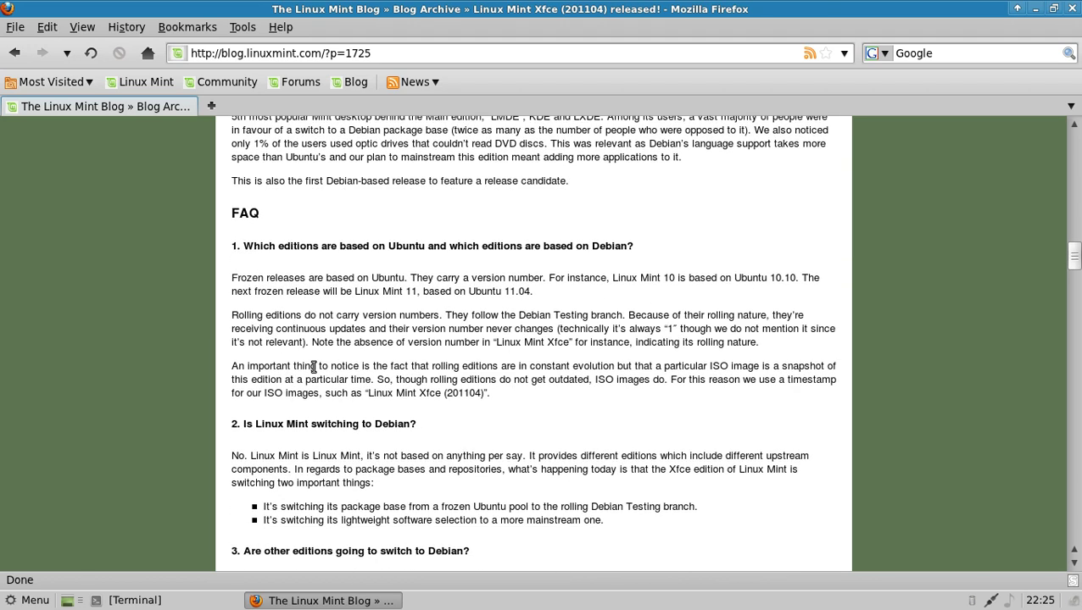
{"action": "scroll", "coordinate": [313, 367], "scroll_direction": "down", "scroll_amount": 3}
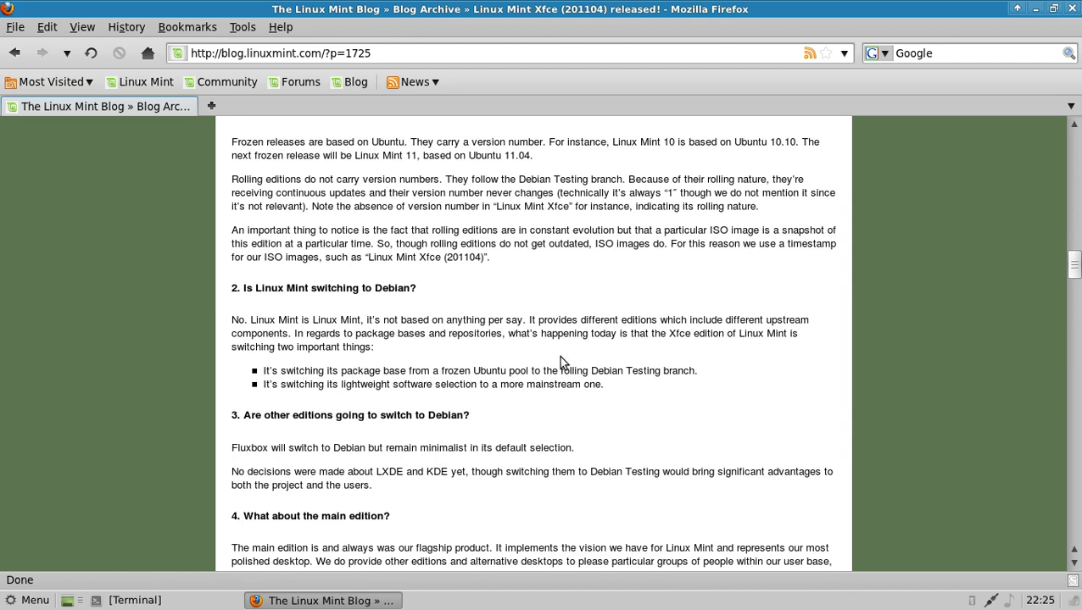
{"action": "scroll", "coordinate": [559, 361], "scroll_direction": "down", "scroll_amount": 9}
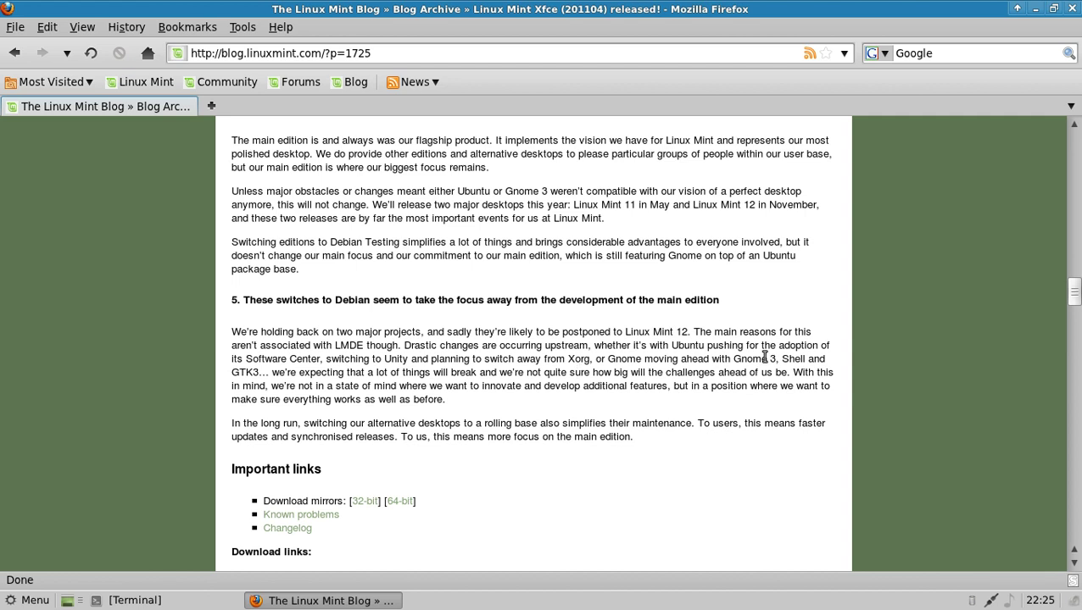
Close Firefox and open the Appearance settings from the applications menu.
{"action": "left_click", "coordinate": [1072, 9]}
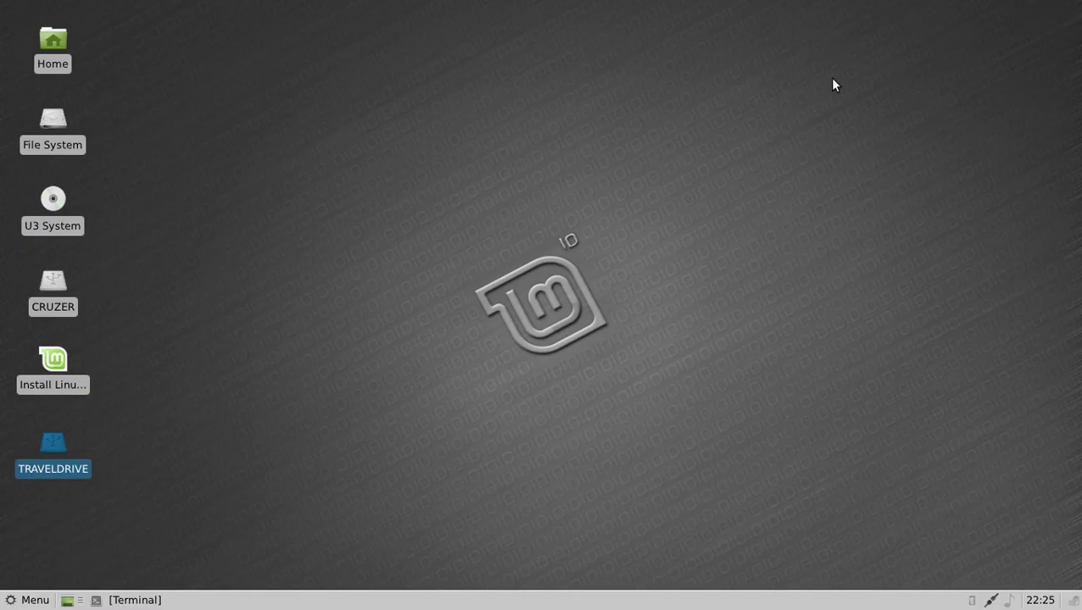
{"action": "left_click", "coordinate": [36, 600]}
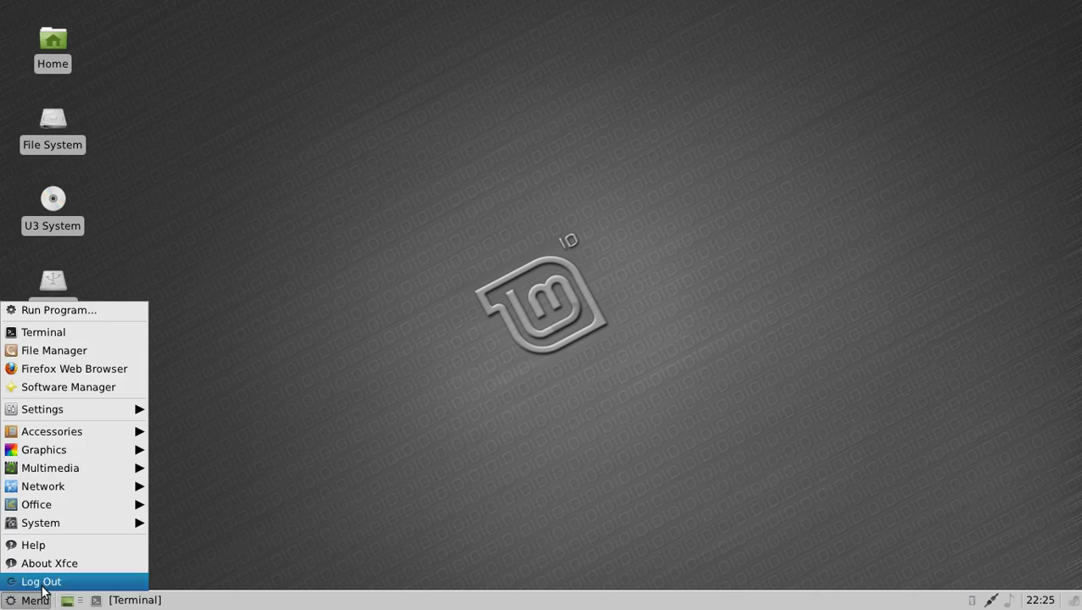
{"action": "mouse_move", "coordinate": [72, 410]}
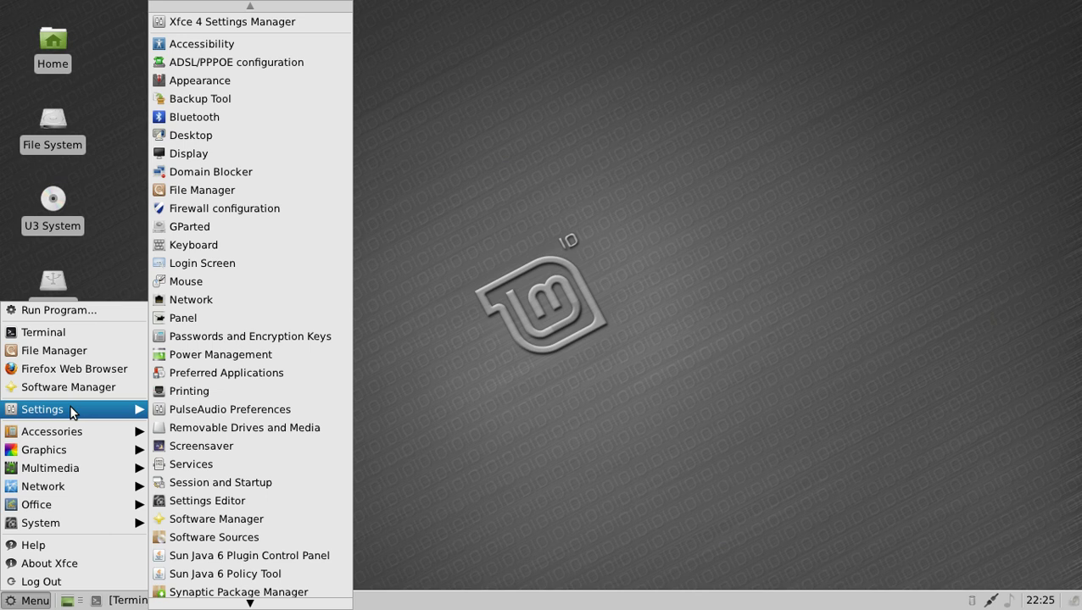
{"action": "left_click", "coordinate": [270, 82]}
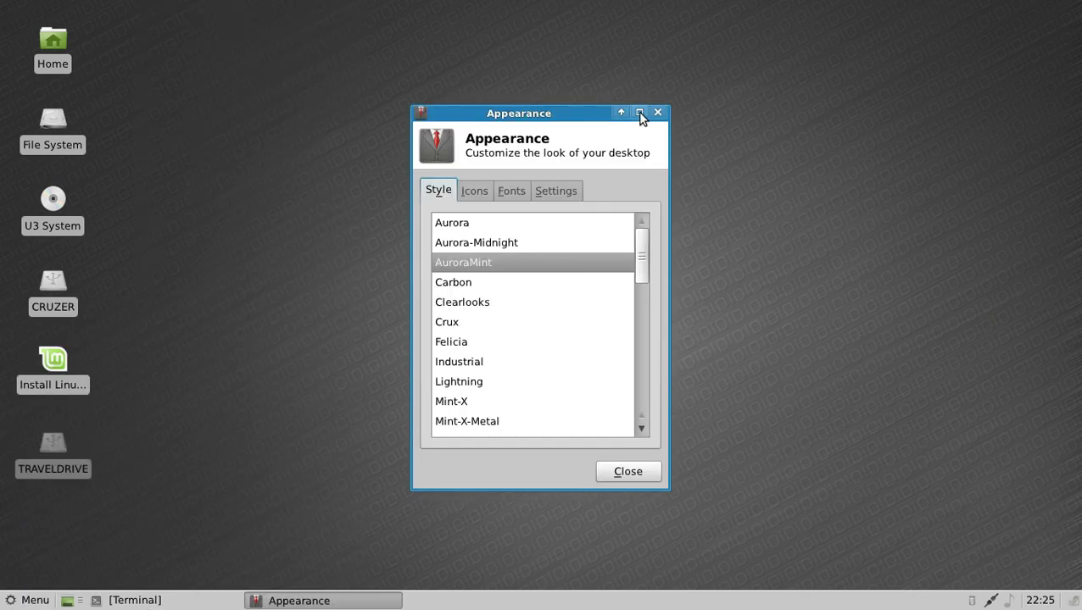
{"action": "left_click", "coordinate": [639, 111]}
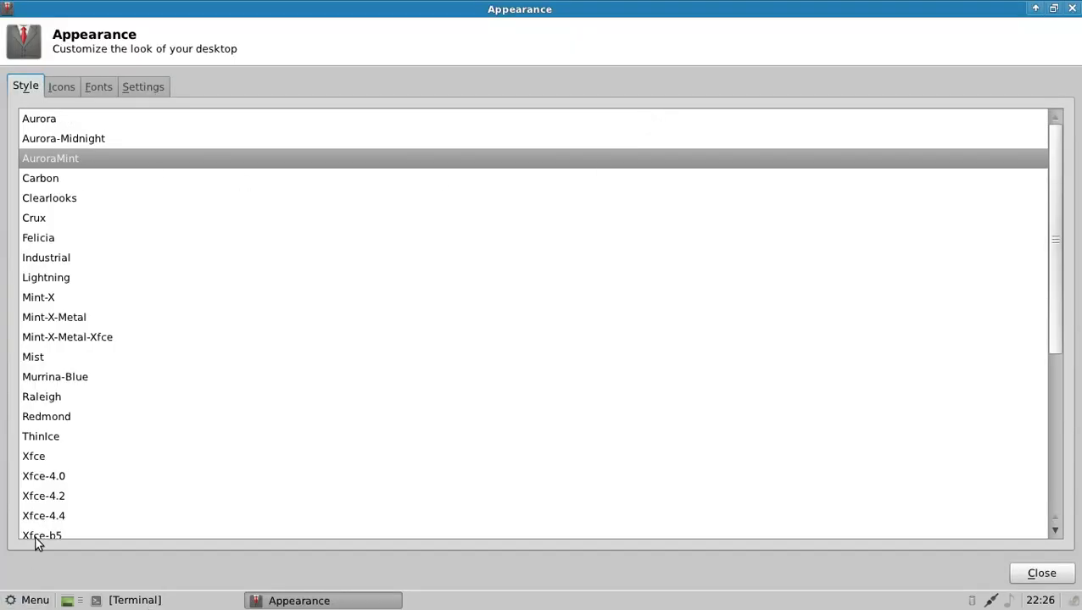
{"action": "left_click", "coordinate": [1052, 10]}
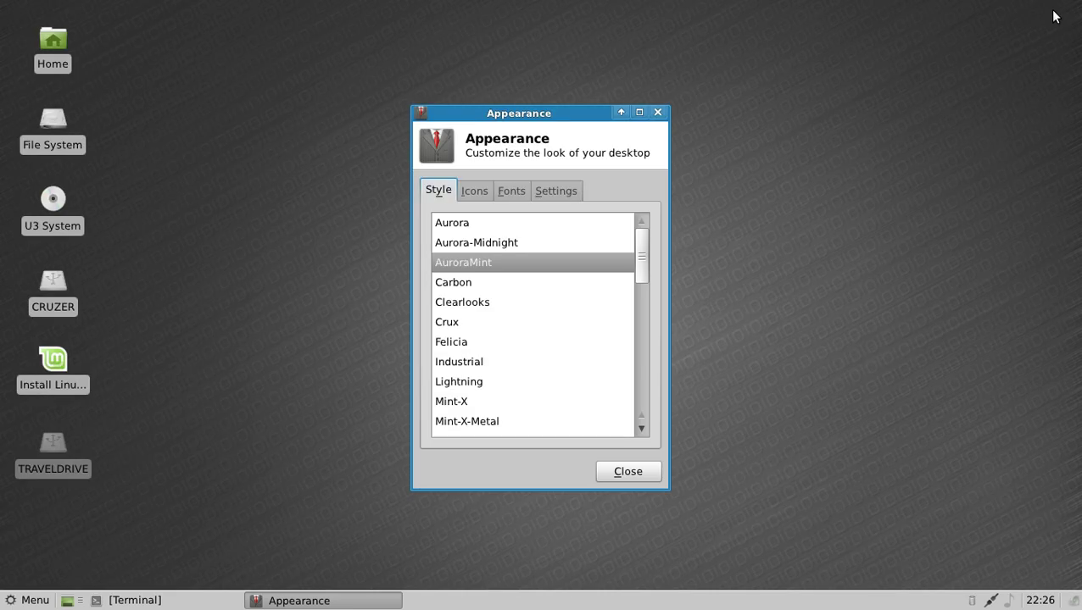
Look through the Style, Icons, Fonts and Settings pages, then apply the Aurora-Midnight style.
{"action": "left_click", "coordinate": [475, 223]}
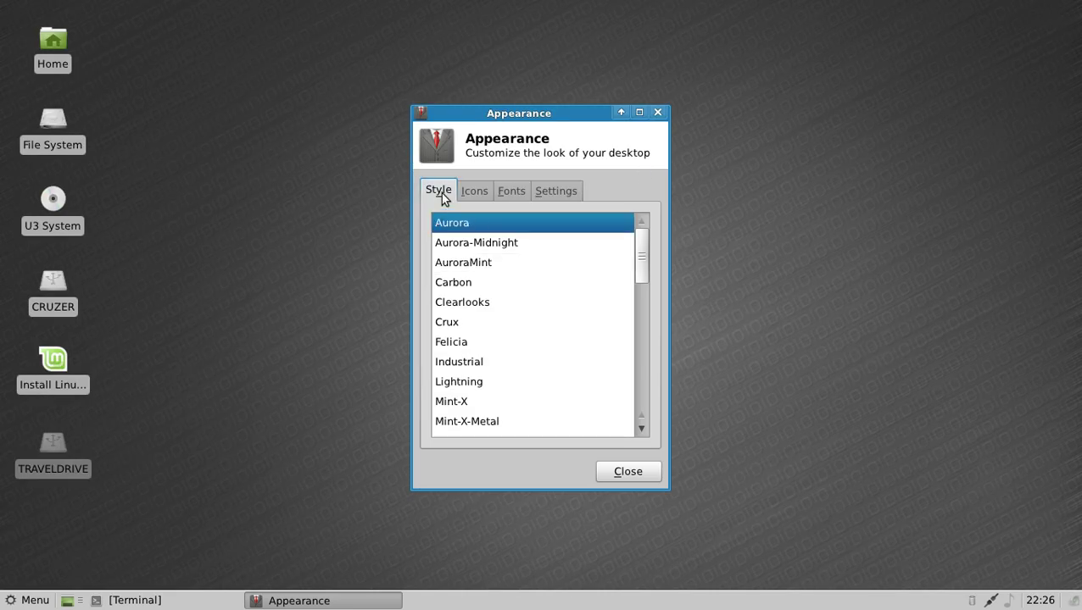
{"action": "left_click", "coordinate": [441, 191]}
{"action": "left_click", "coordinate": [474, 191]}
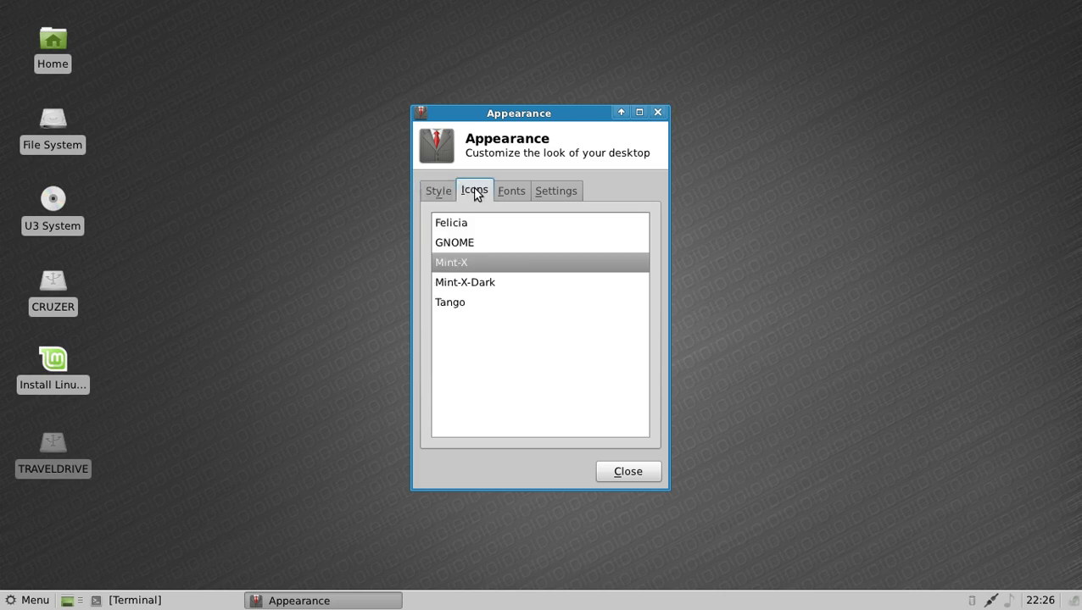
{"action": "left_click", "coordinate": [529, 195]}
{"action": "left_click", "coordinate": [557, 192]}
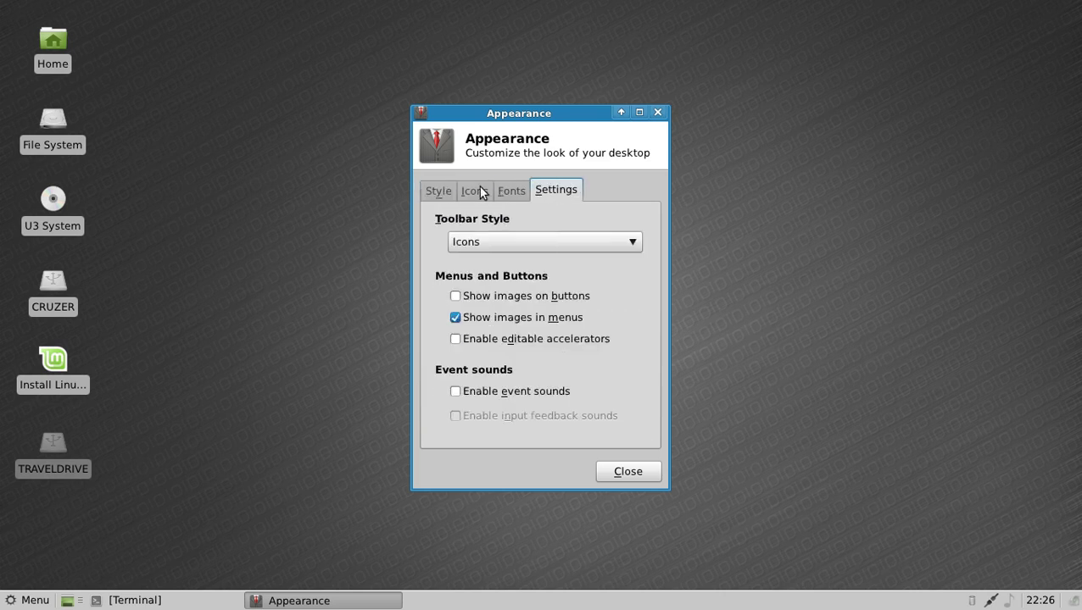
{"action": "left_click", "coordinate": [440, 192]}
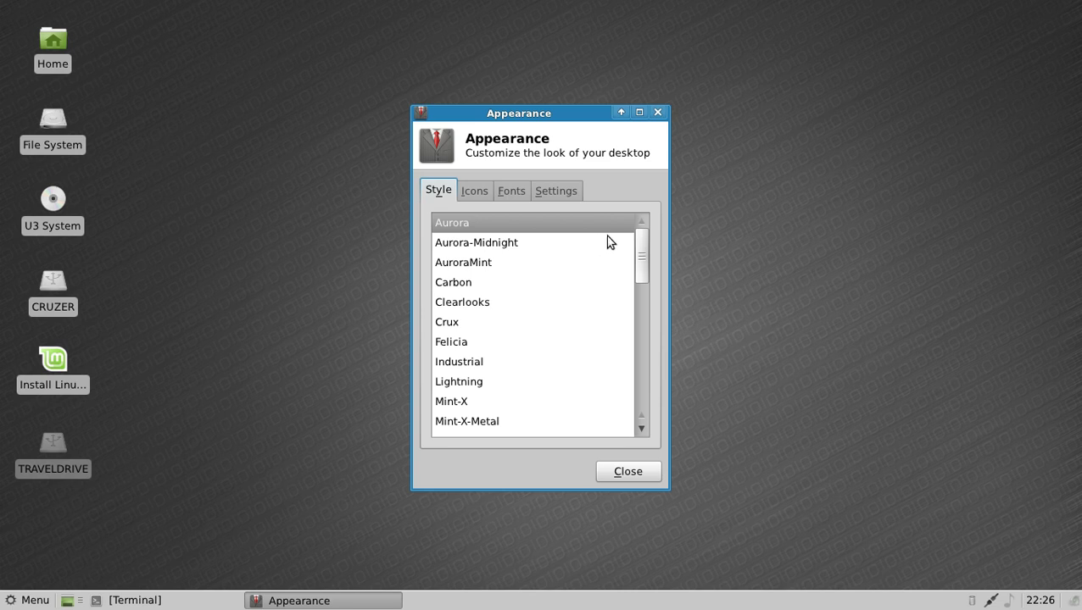
{"action": "mouse_move", "coordinate": [638, 250]}
{"action": "left_mouse_down"}
{"action": "mouse_move", "coordinate": [636, 289]}
{"action": "mouse_move", "coordinate": [644, 234]}
{"action": "left_mouse_up"}
{"action": "left_click", "coordinate": [506, 289]}
{"action": "left_click", "coordinate": [504, 243]}
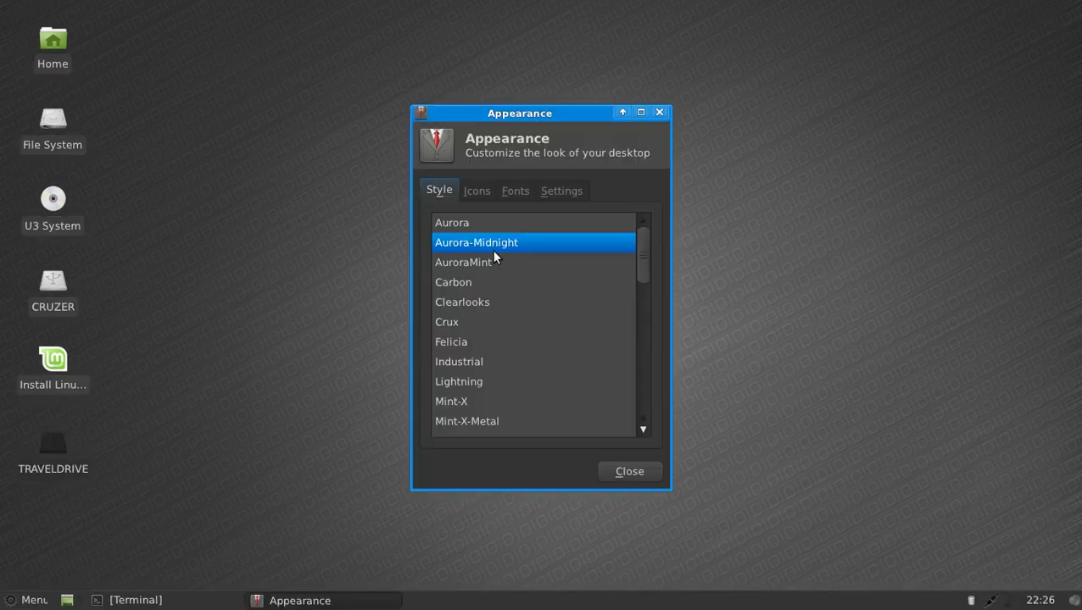
{"action": "left_click", "coordinate": [626, 475]}
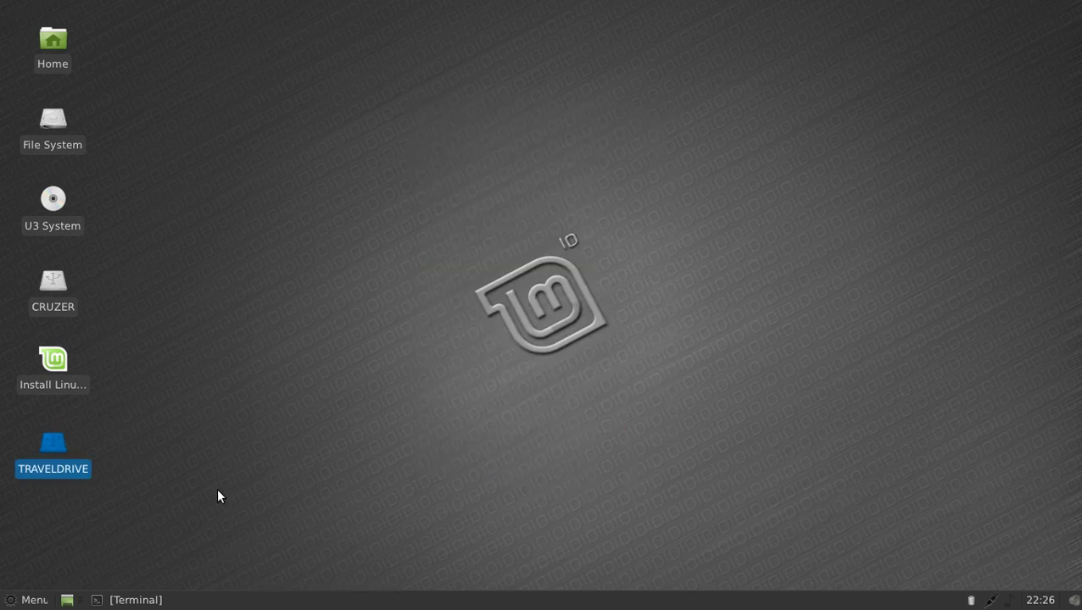
{"action": "left_click", "coordinate": [34, 601]}
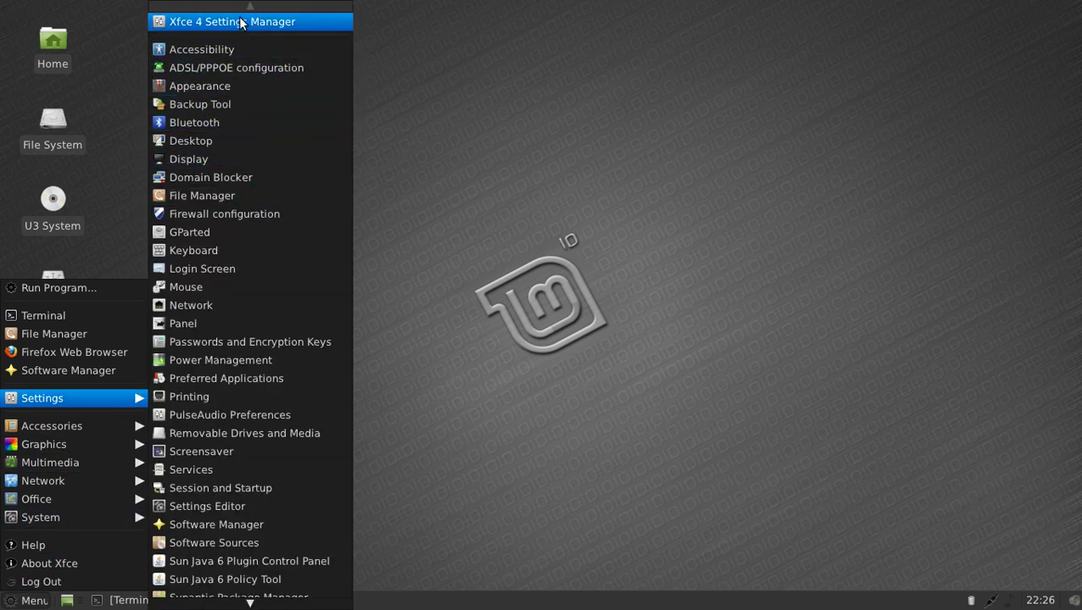
{"action": "scroll", "coordinate": [255, 187], "scroll_direction": "down", "scroll_amount": 5}
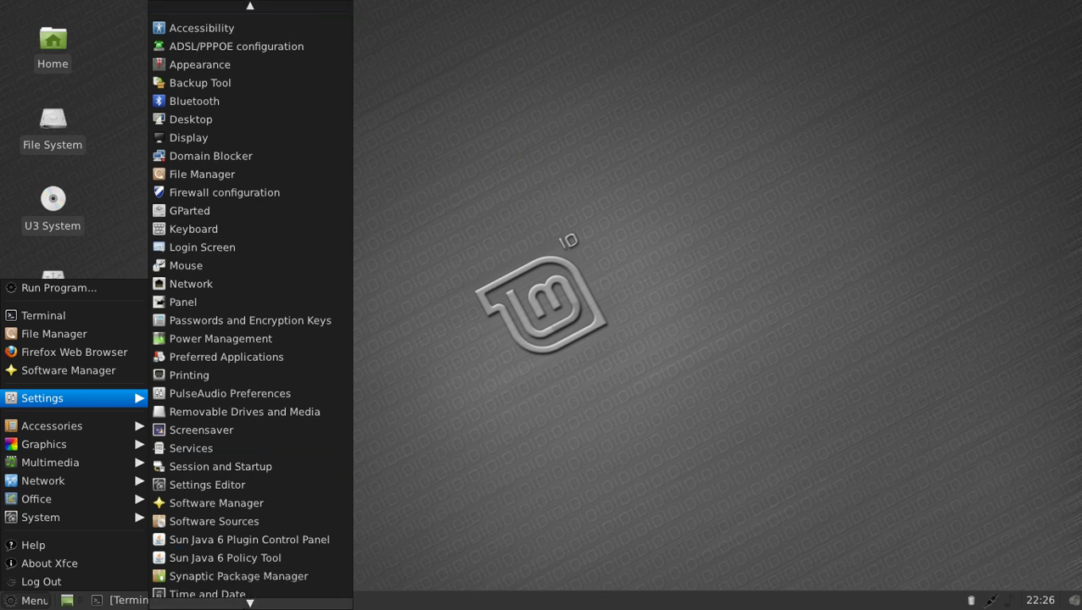
{"action": "scroll", "coordinate": [316, 159], "scroll_direction": "up", "scroll_amount": 5}
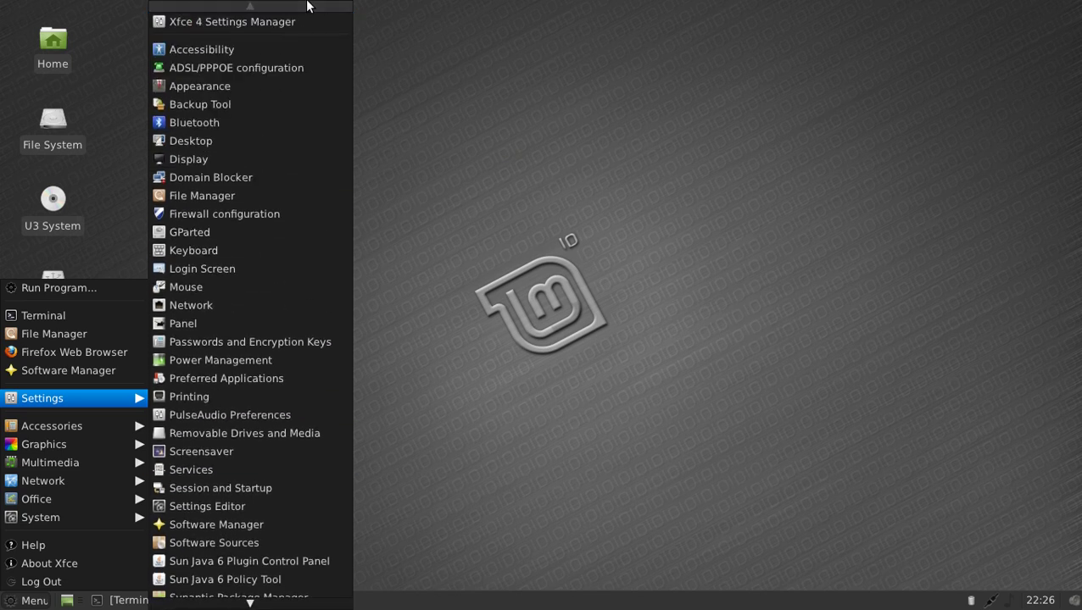
{"action": "left_click", "coordinate": [268, 22]}
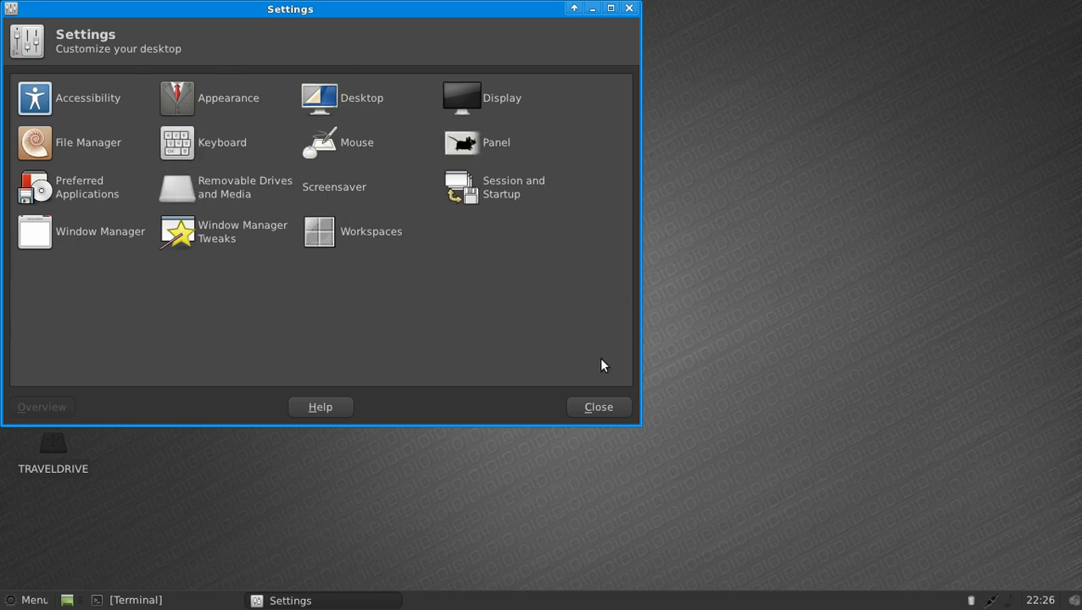
{"action": "left_click", "coordinate": [599, 407]}
{"action": "left_click", "coordinate": [31, 600]}
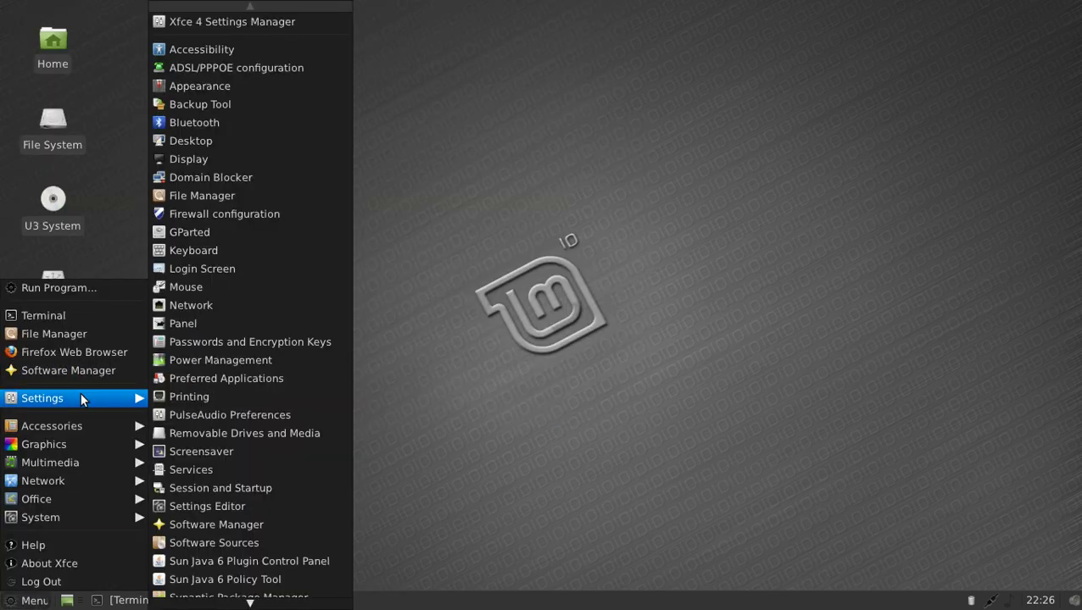
{"action": "mouse_move", "coordinate": [90, 428]}
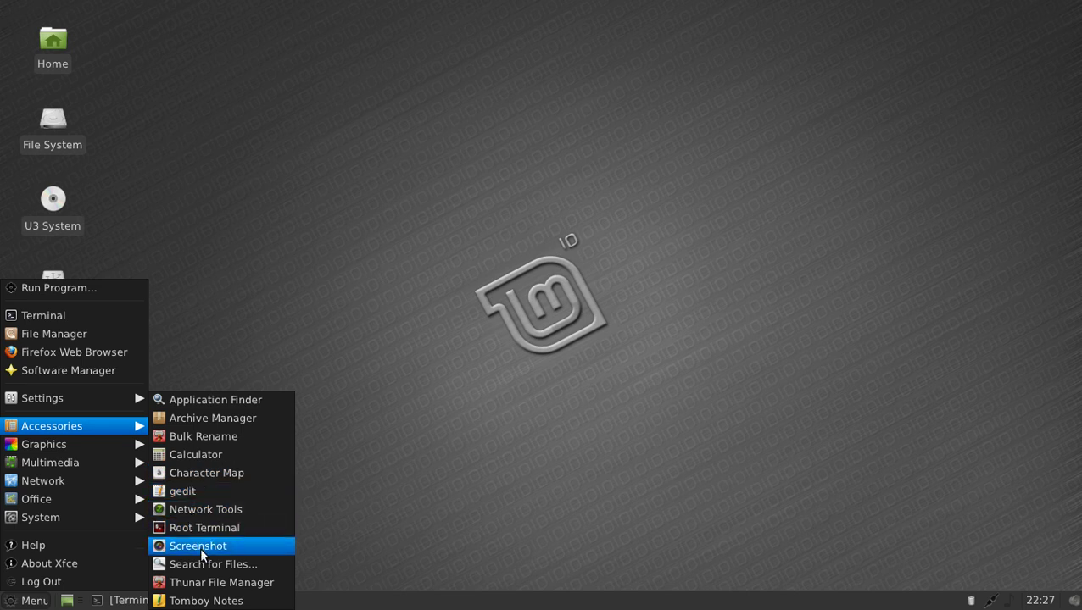
{"action": "left_click", "coordinate": [206, 583]}
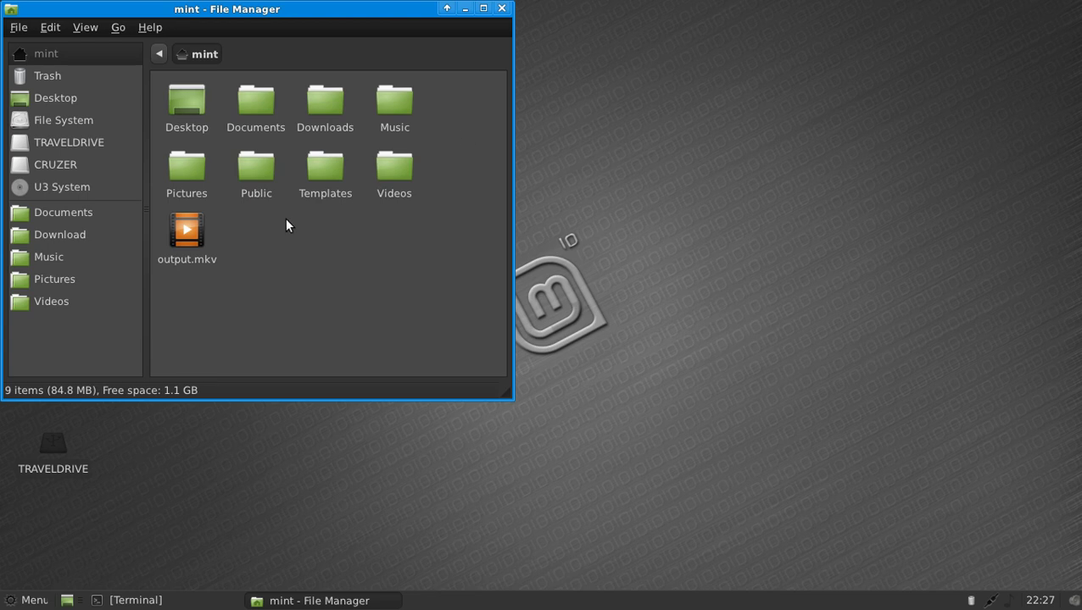
{"action": "left_click", "coordinate": [197, 237]}
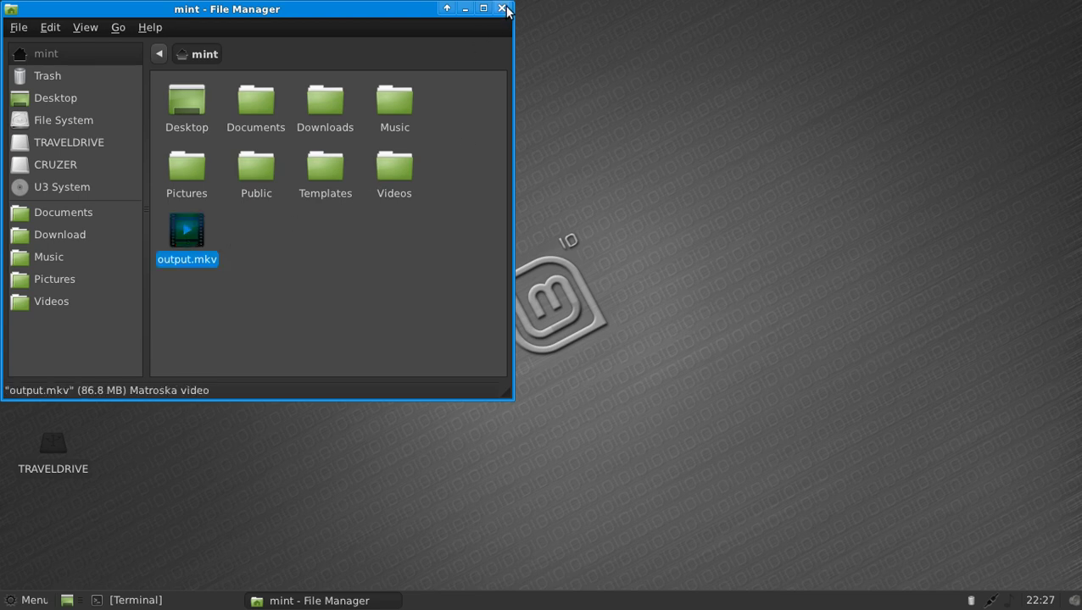
{"action": "left_click", "coordinate": [503, 9]}
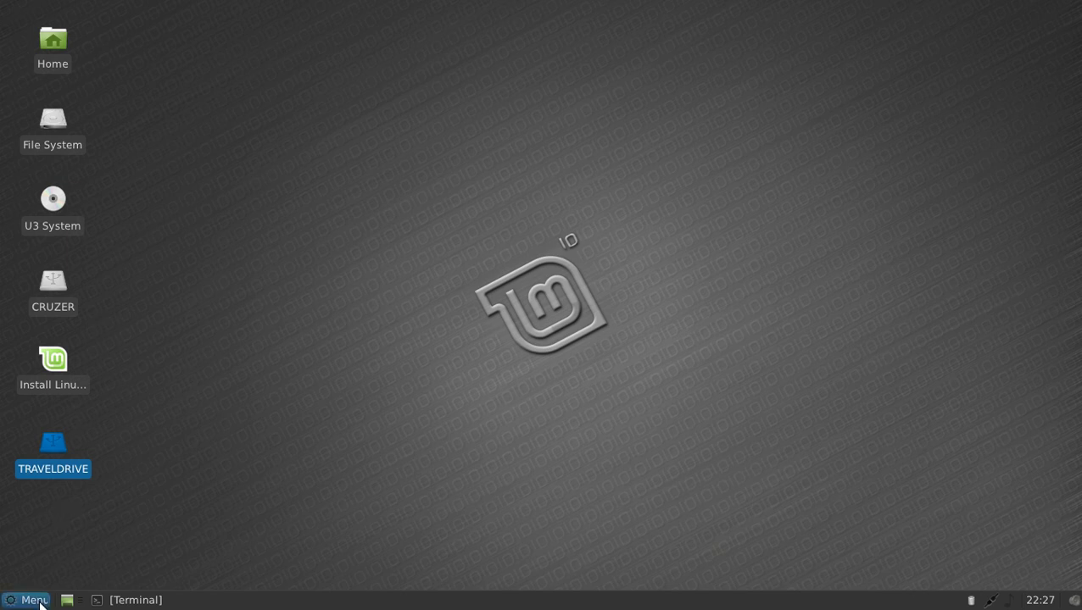
{"action": "left_click", "coordinate": [34, 600]}
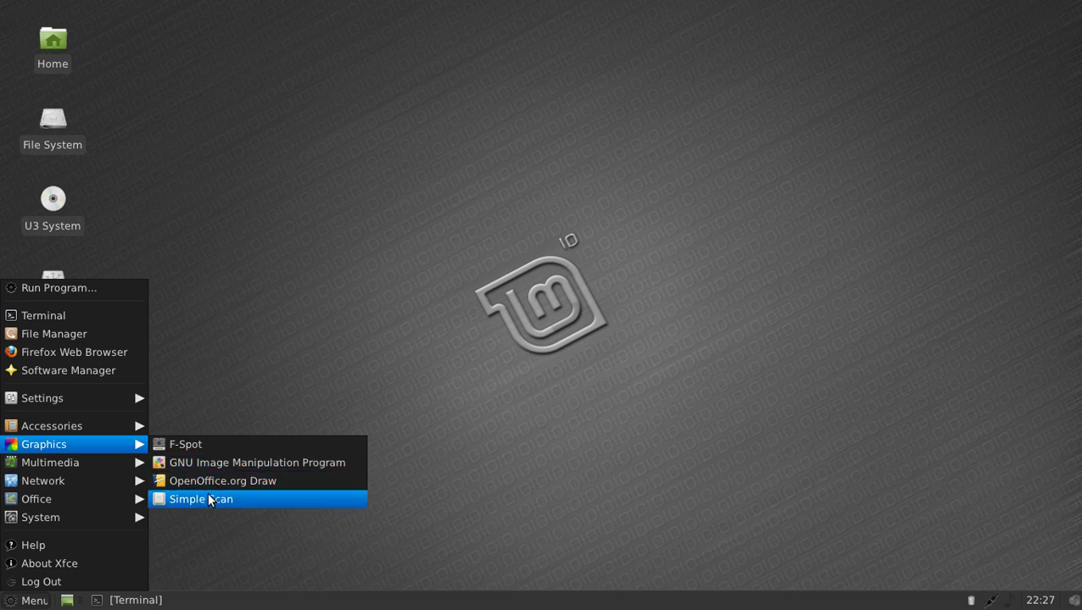
{"action": "mouse_move", "coordinate": [132, 474]}
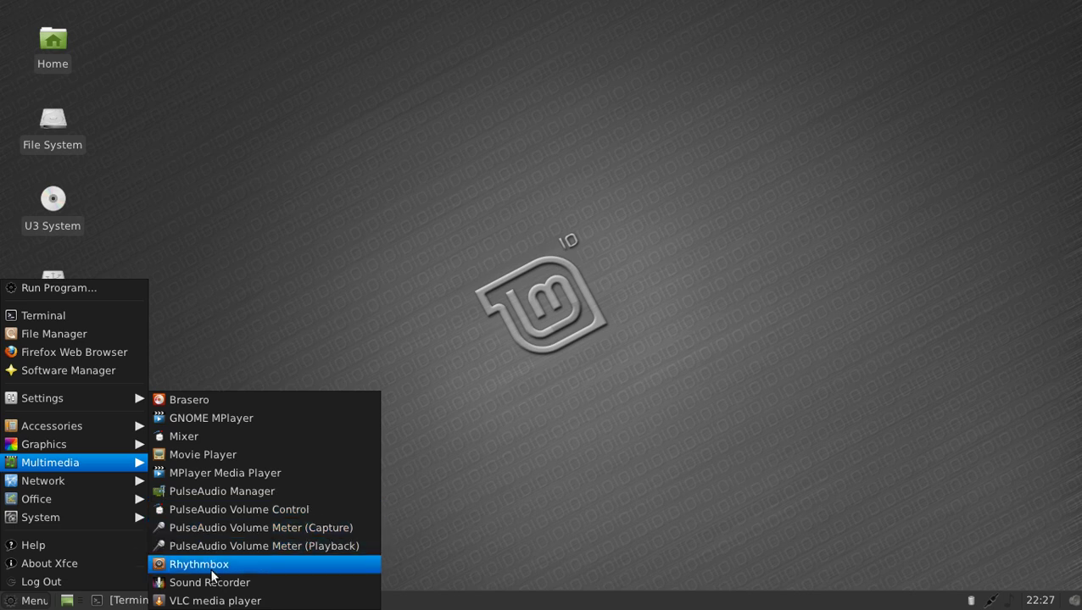
{"action": "left_click", "coordinate": [214, 600]}
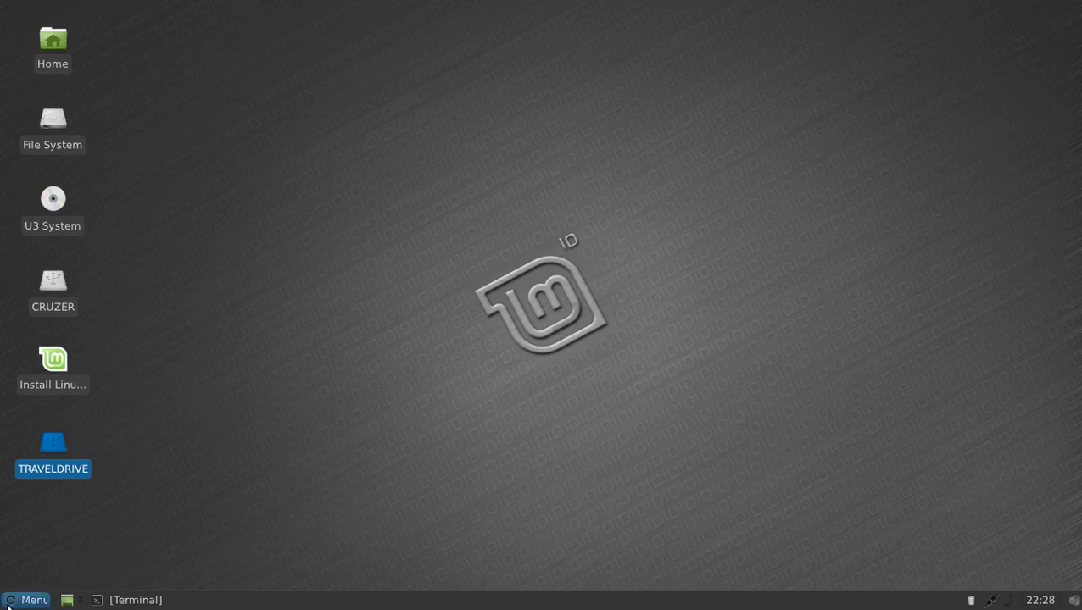
{"action": "left_click", "coordinate": [9, 604]}
{"action": "mouse_move", "coordinate": [106, 465]}
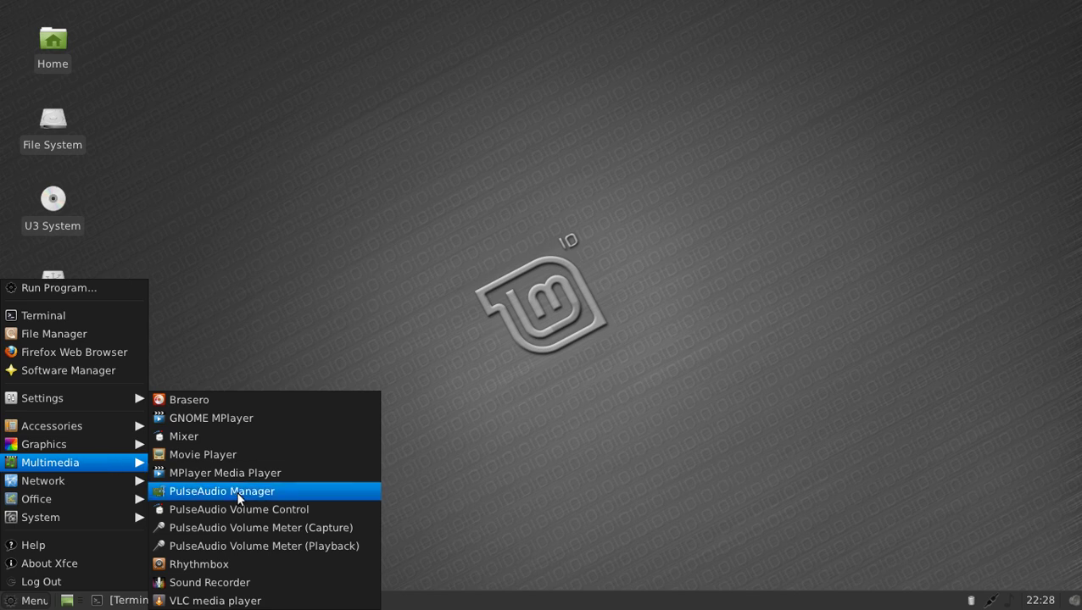
{"action": "left_click", "coordinate": [238, 582]}
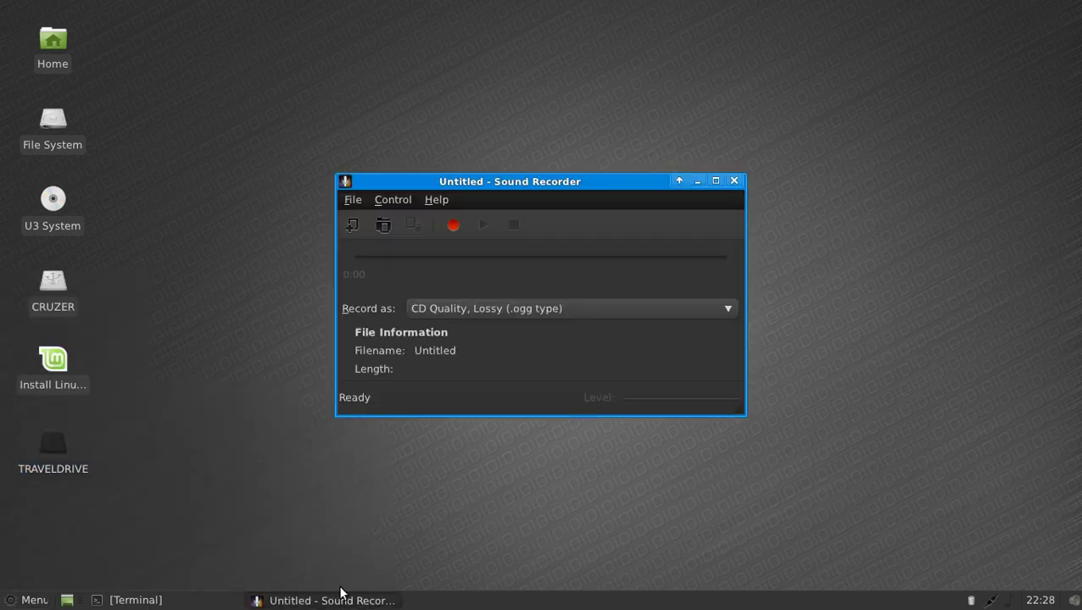
{"action": "left_click", "coordinate": [734, 181]}
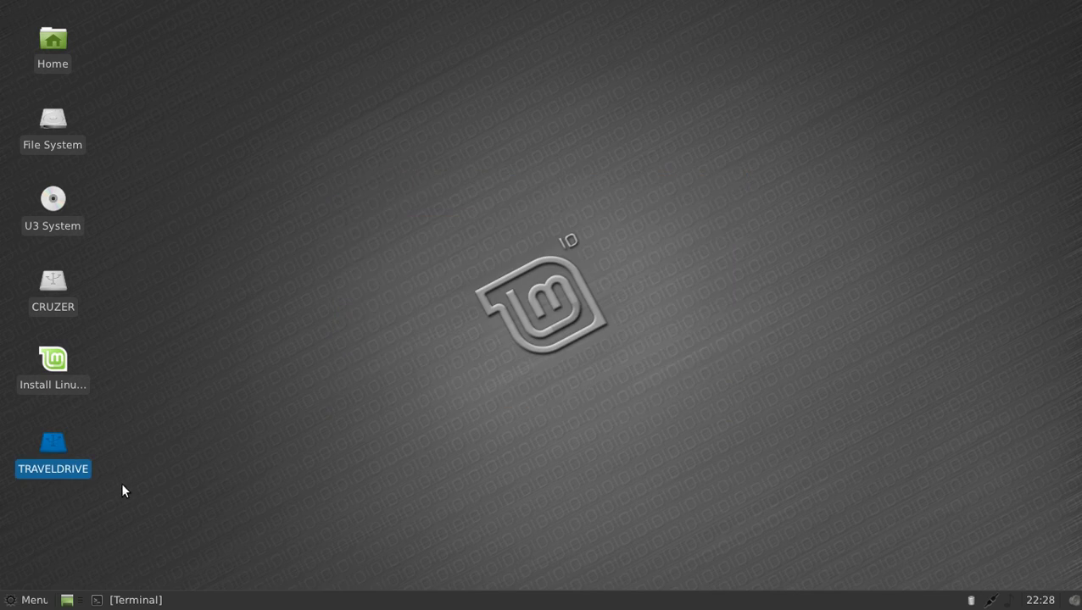
{"action": "left_click", "coordinate": [38, 601]}
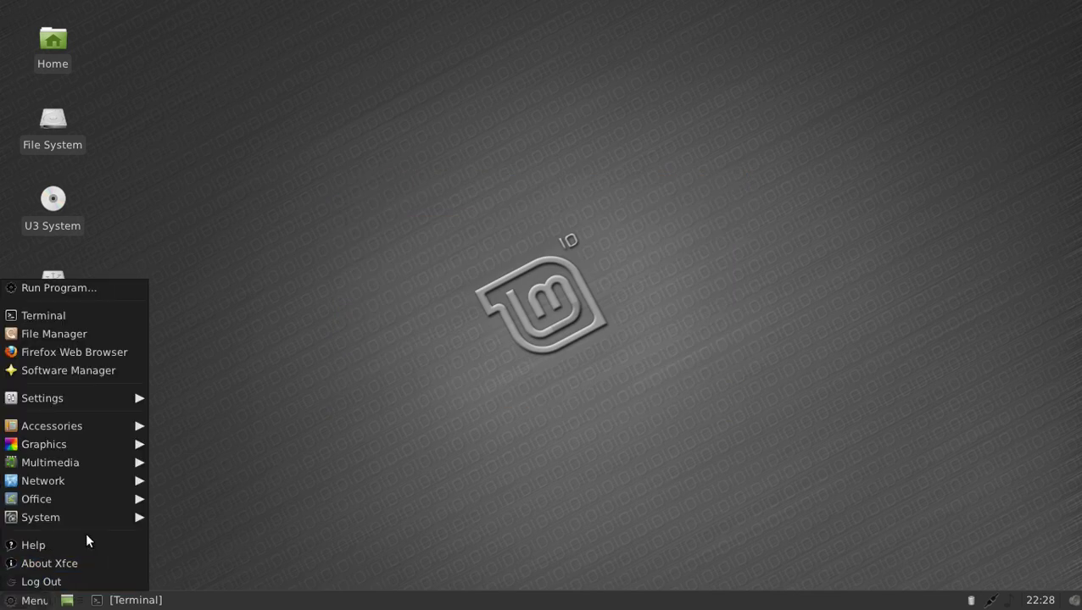
{"action": "mouse_move", "coordinate": [86, 467]}
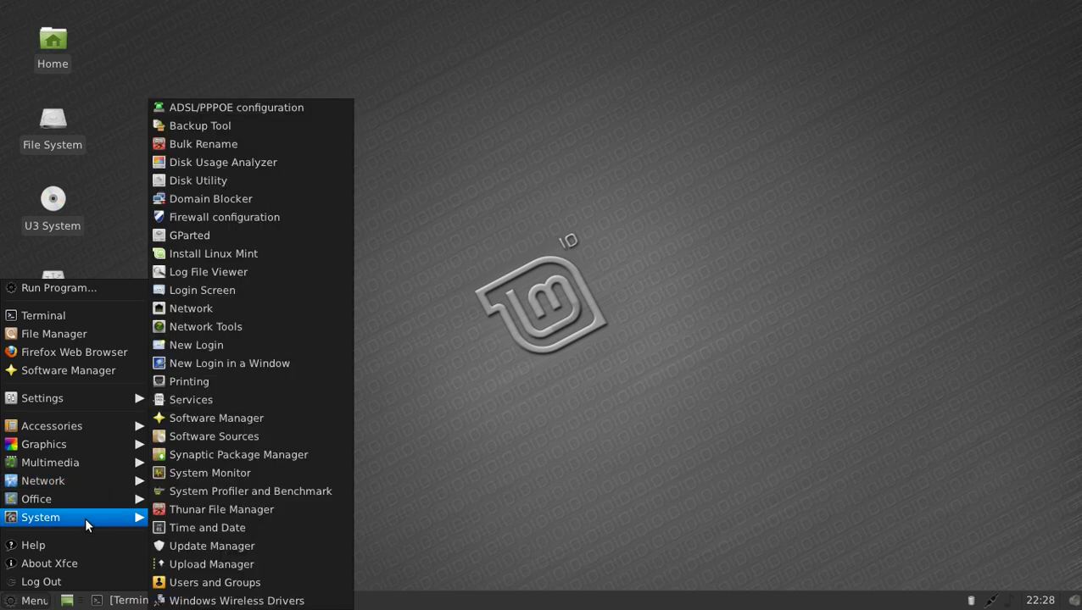
{"action": "mouse_move", "coordinate": [98, 507]}
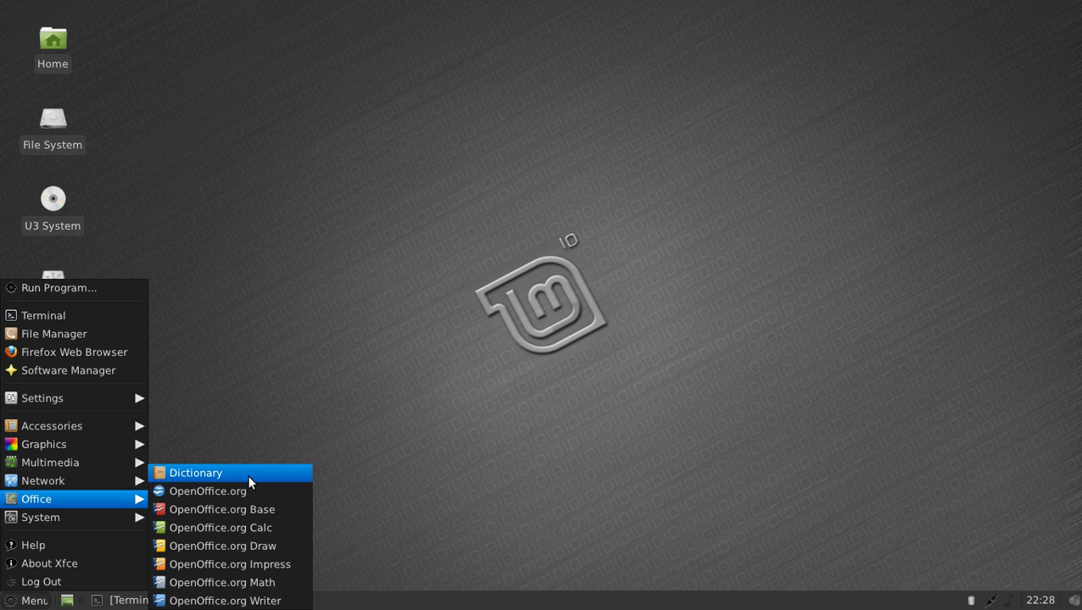
{"action": "left_click", "coordinate": [218, 600]}
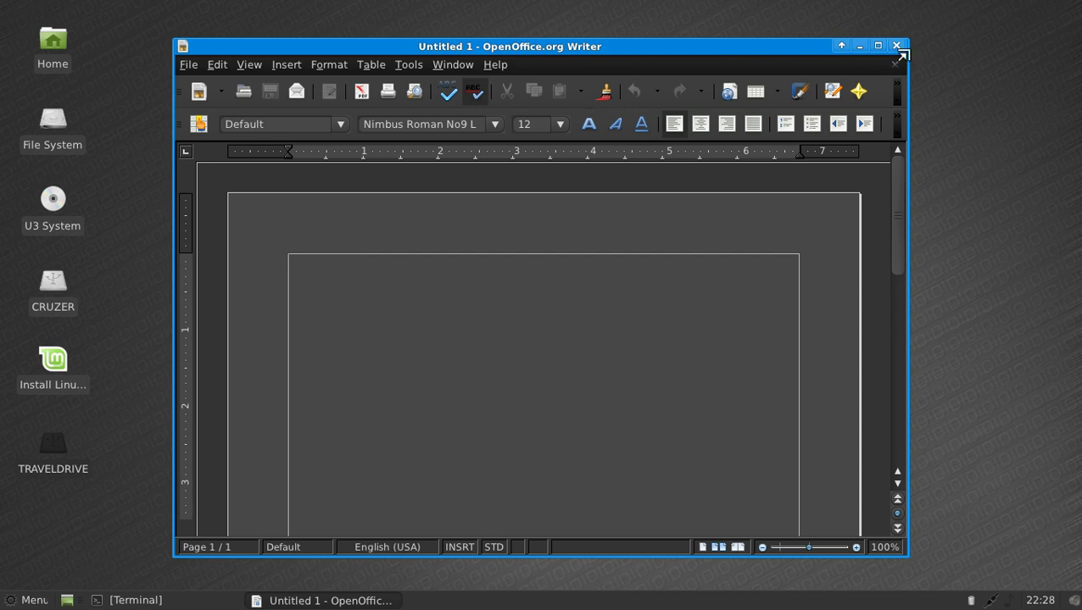
{"action": "left_click", "coordinate": [899, 48]}
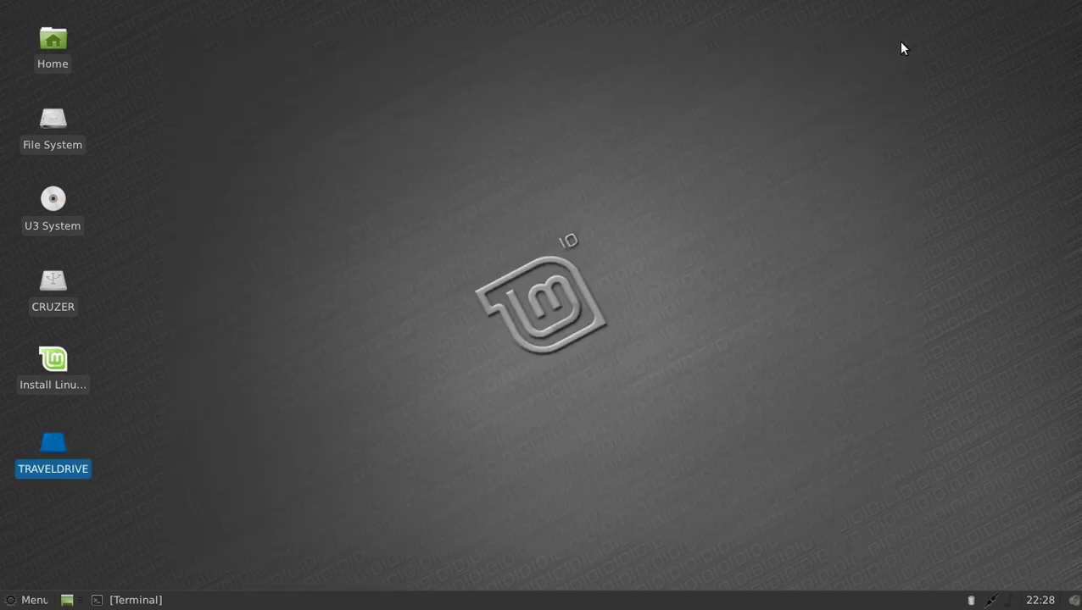
Launch System Monitor from the applications menu, then close it.
{"action": "left_click", "coordinate": [27, 601]}
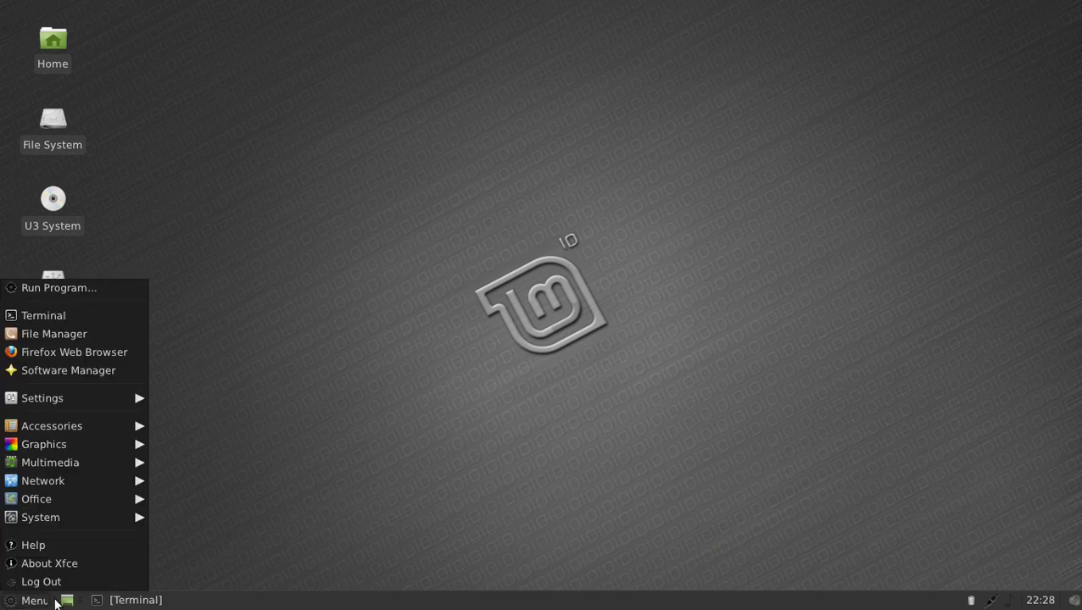
{"action": "mouse_move", "coordinate": [80, 508]}
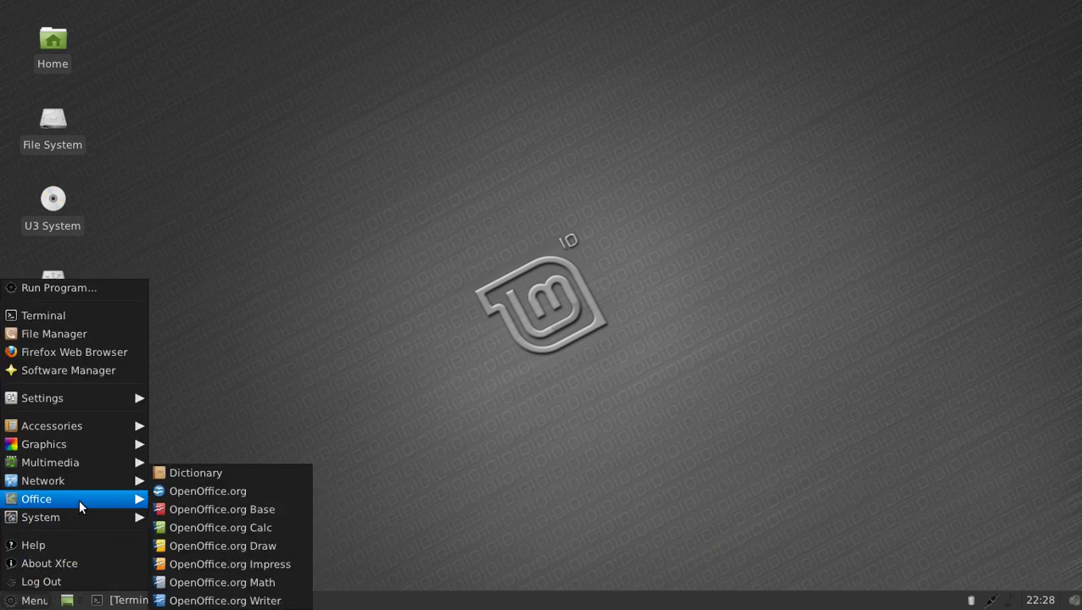
{"action": "mouse_move", "coordinate": [78, 526]}
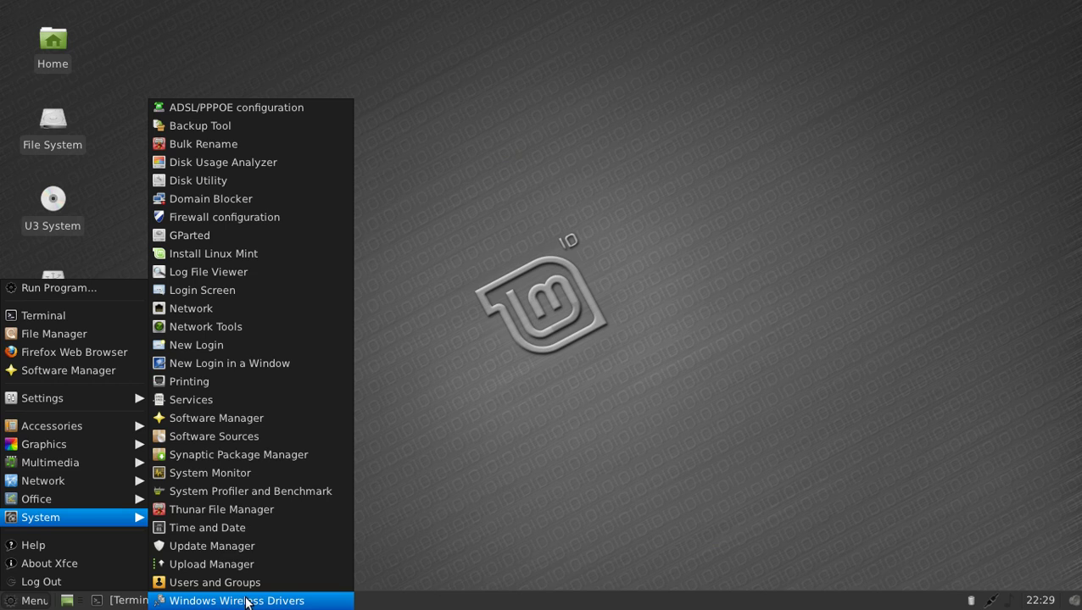
{"action": "left_click", "coordinate": [240, 480]}
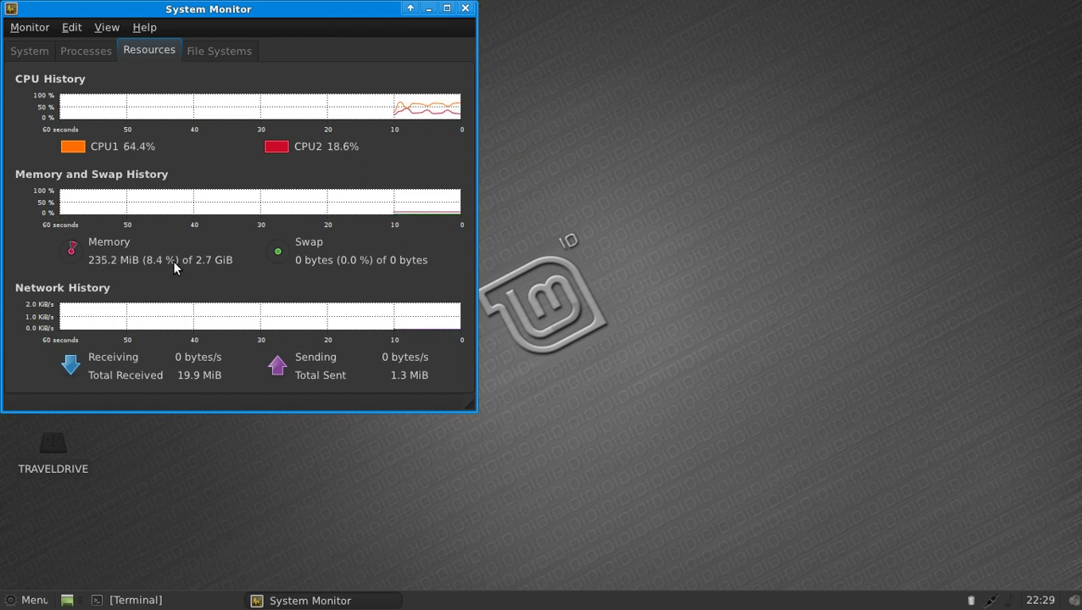
{"action": "left_click", "coordinate": [464, 8]}
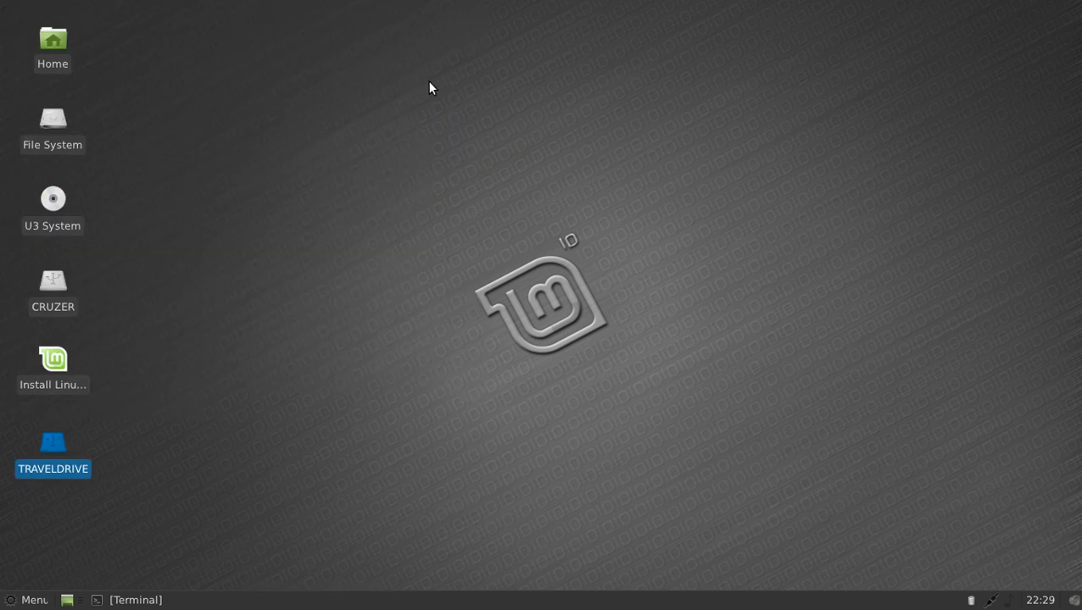
Open and close the Xfce applications menu twice.
{"action": "left_click", "coordinate": [25, 600]}
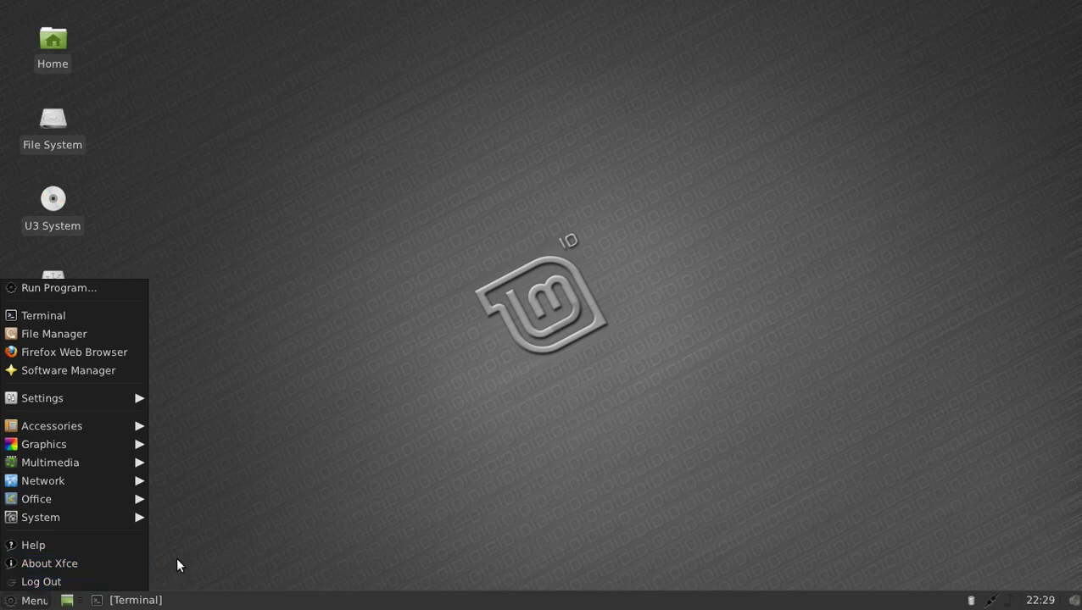
{"action": "left_click", "coordinate": [388, 524]}
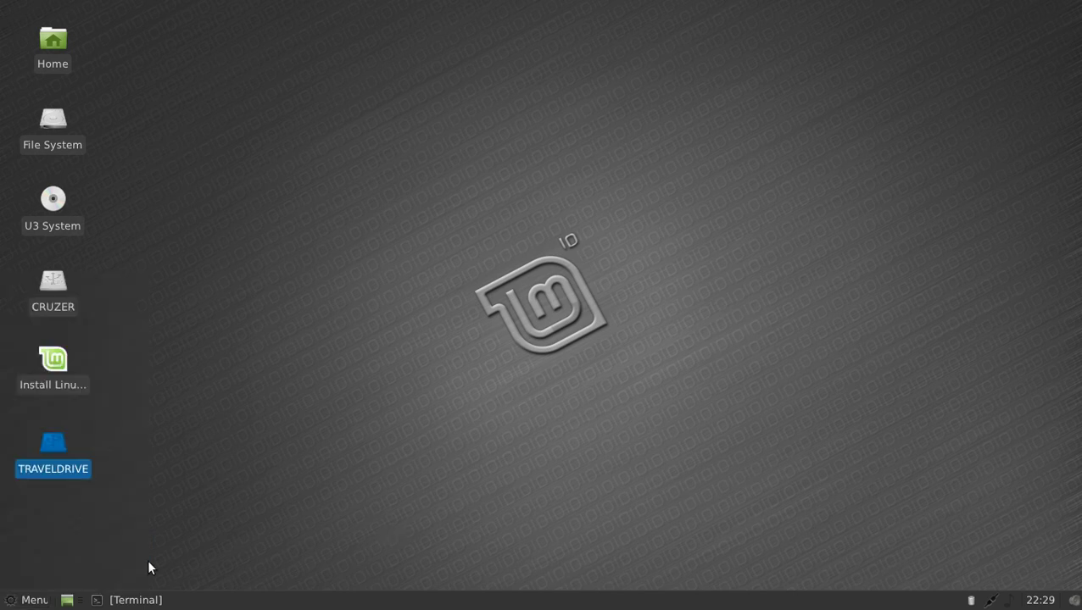
{"action": "left_click", "coordinate": [41, 597]}
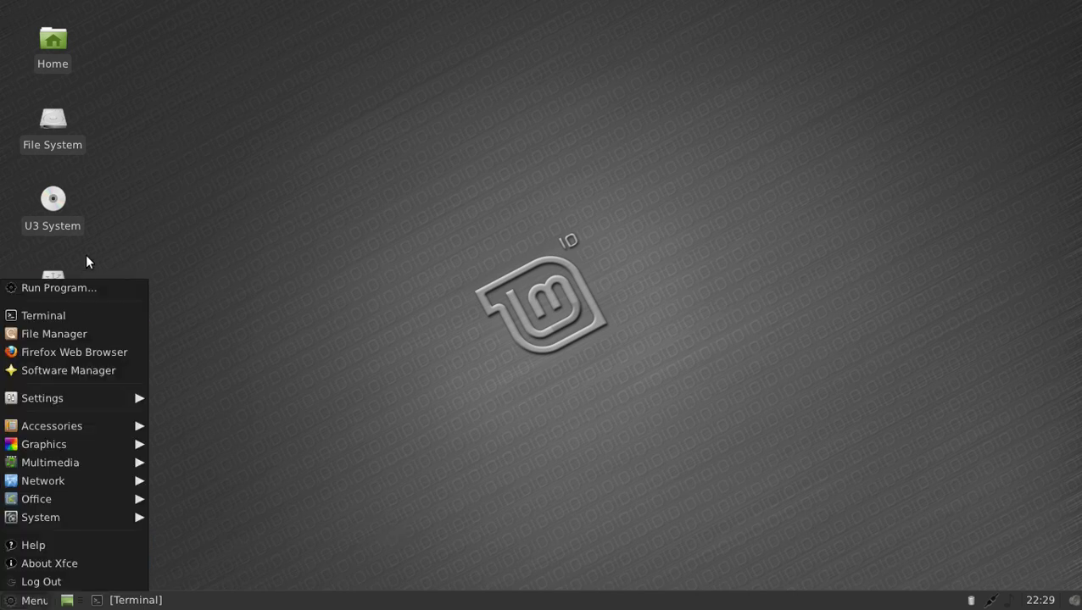
{"action": "left_click", "coordinate": [428, 560]}
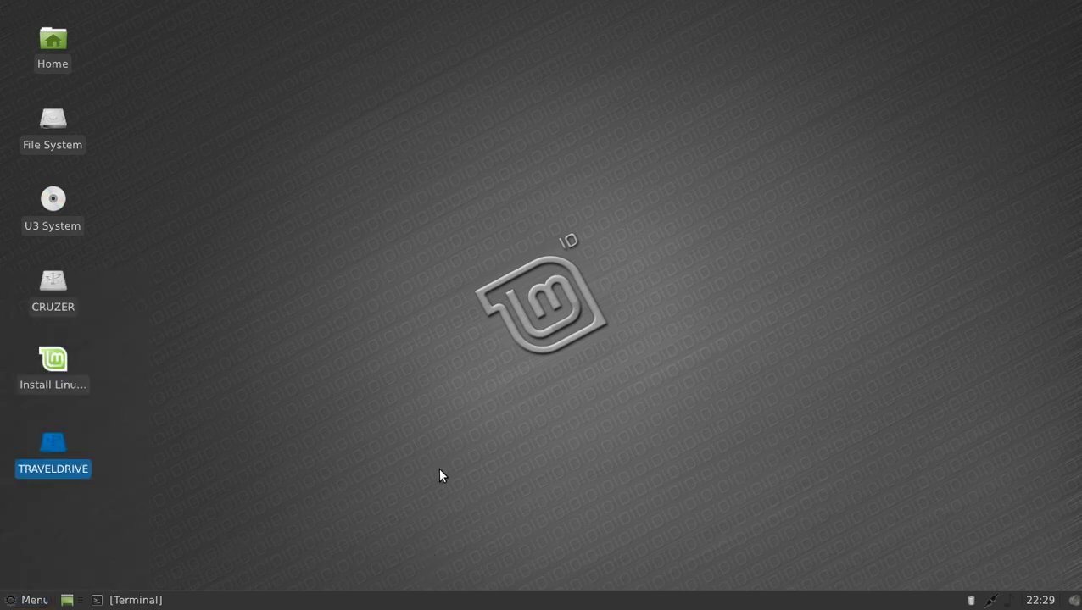
Add XfApplet to the bottom panel through Add New Items.
{"action": "right_click", "coordinate": [492, 600]}
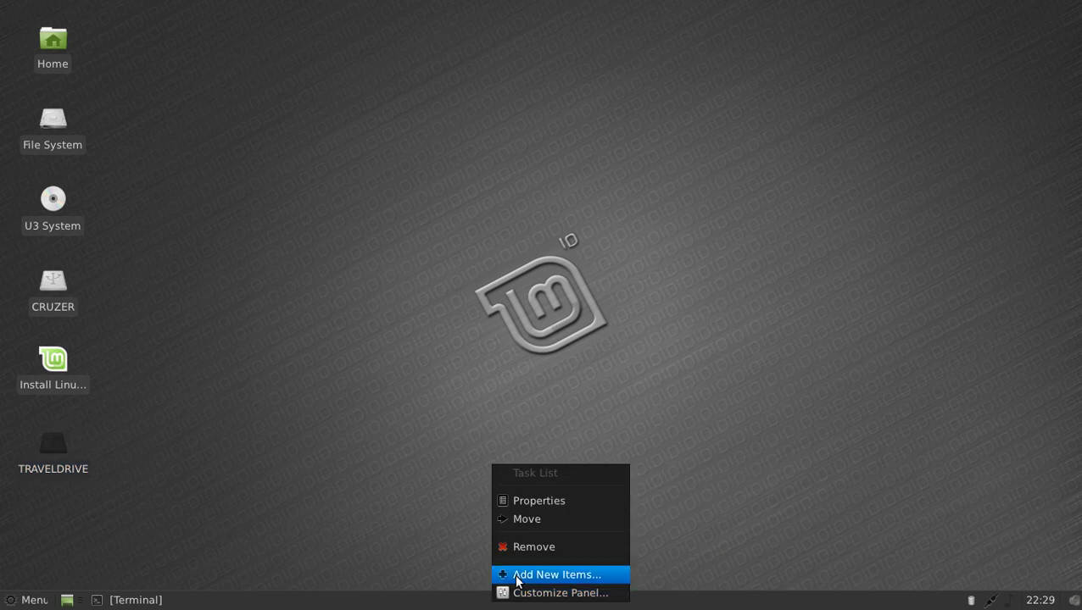
{"action": "left_click", "coordinate": [514, 577]}
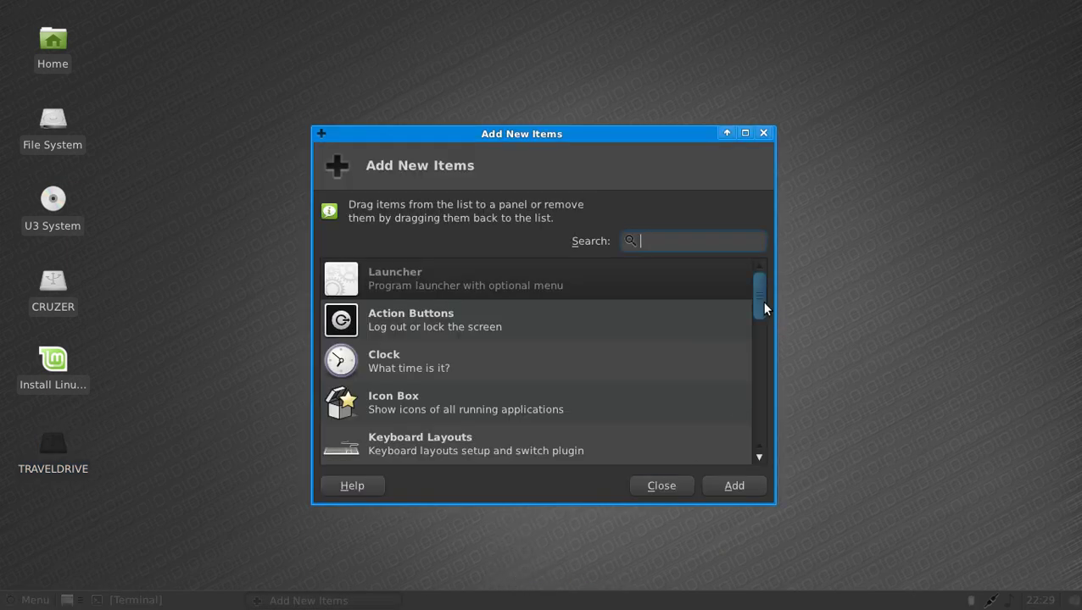
{"action": "left_click_drag", "start_coordinate": [761, 305], "coordinate": [746, 435]}
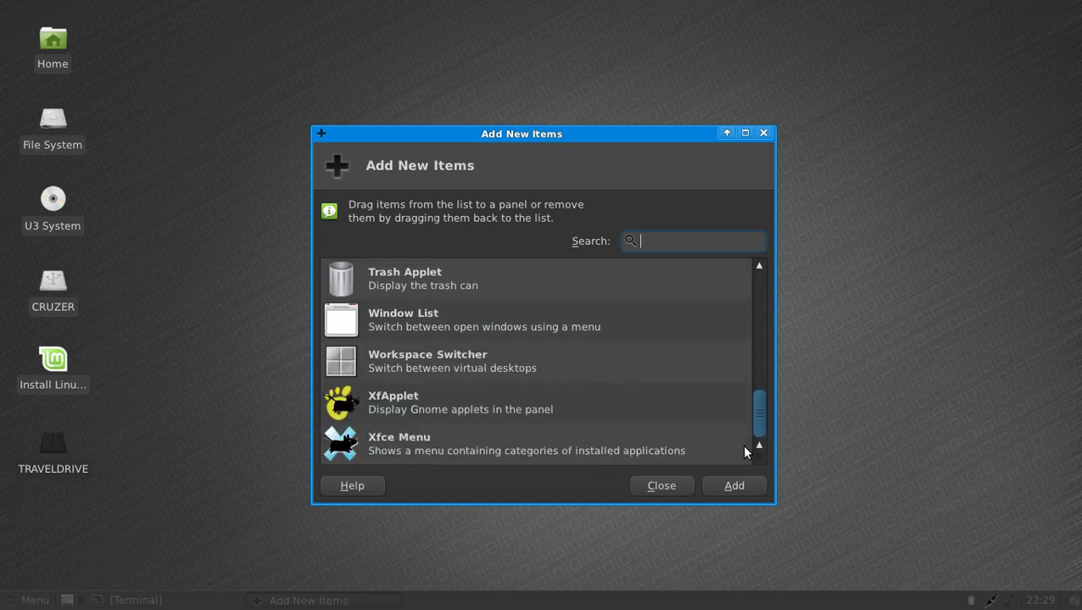
{"action": "left_click", "coordinate": [466, 410]}
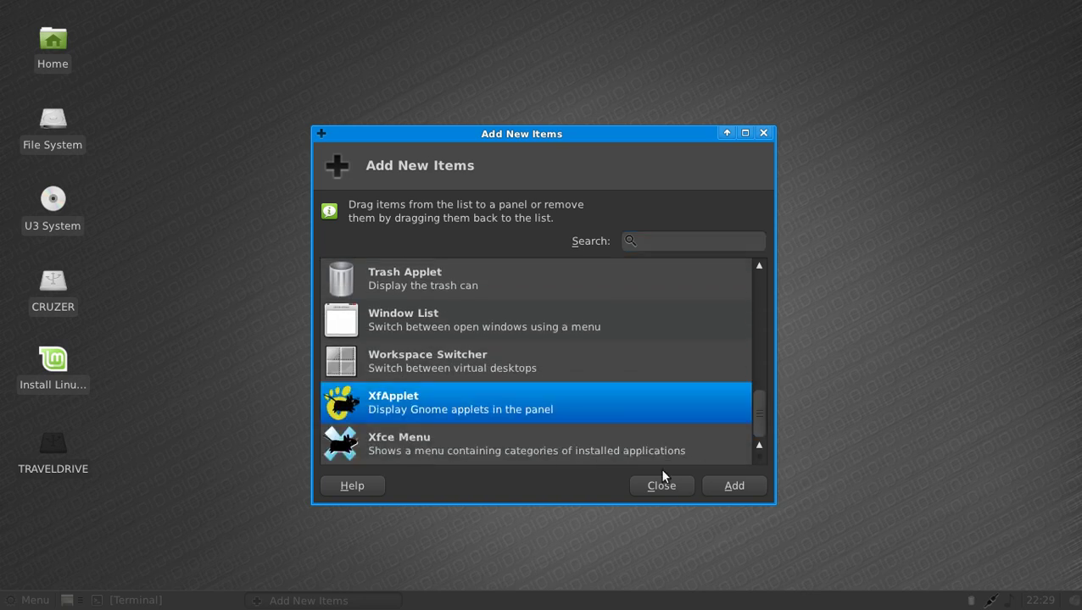
{"action": "left_click", "coordinate": [720, 494]}
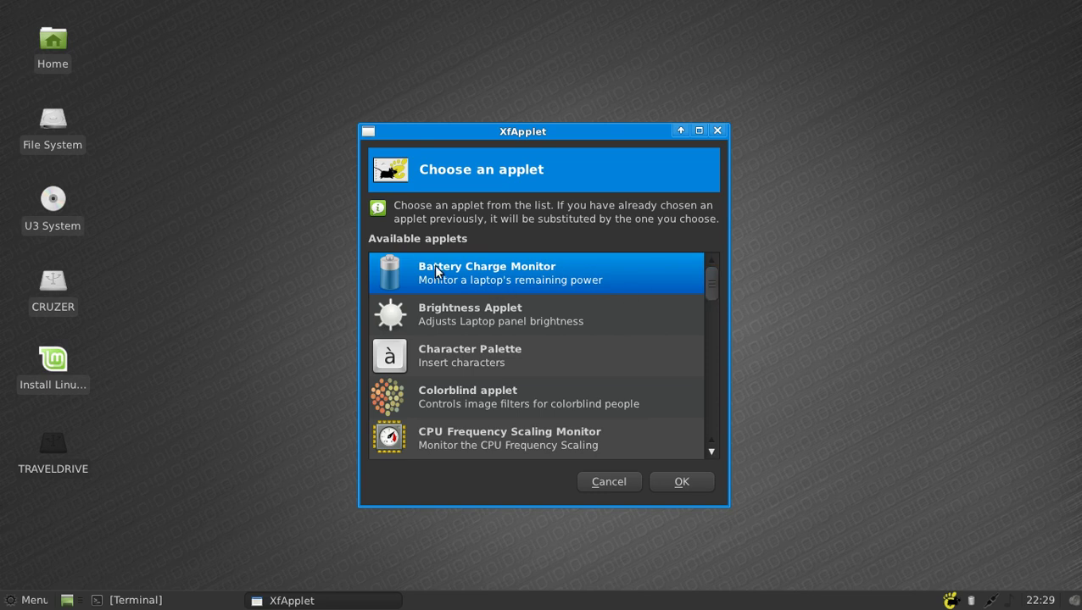
Scroll the XfApplet applet list down to mintMenu and add it as the panel applet.
{"action": "left_click_drag", "start_coordinate": [710, 283], "coordinate": [704, 371]}
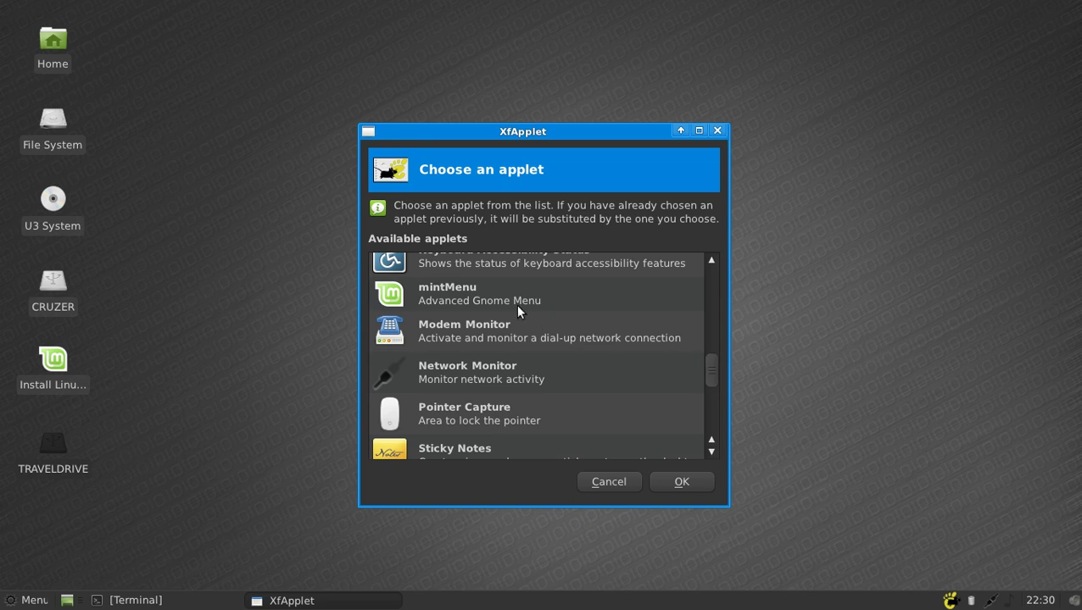
{"action": "left_click", "coordinate": [495, 298]}
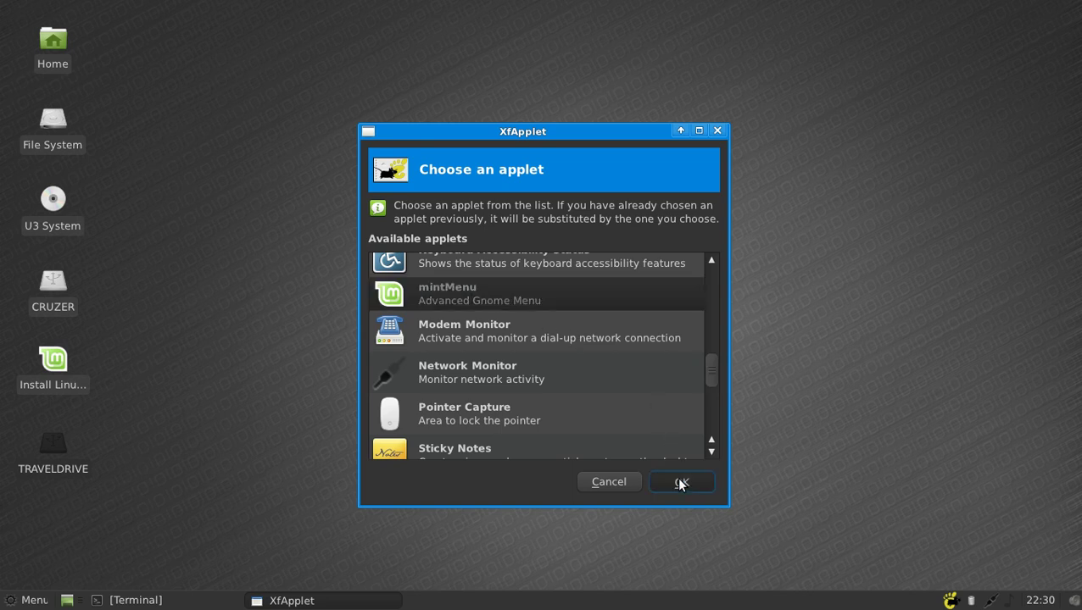
{"action": "left_click", "coordinate": [682, 480]}
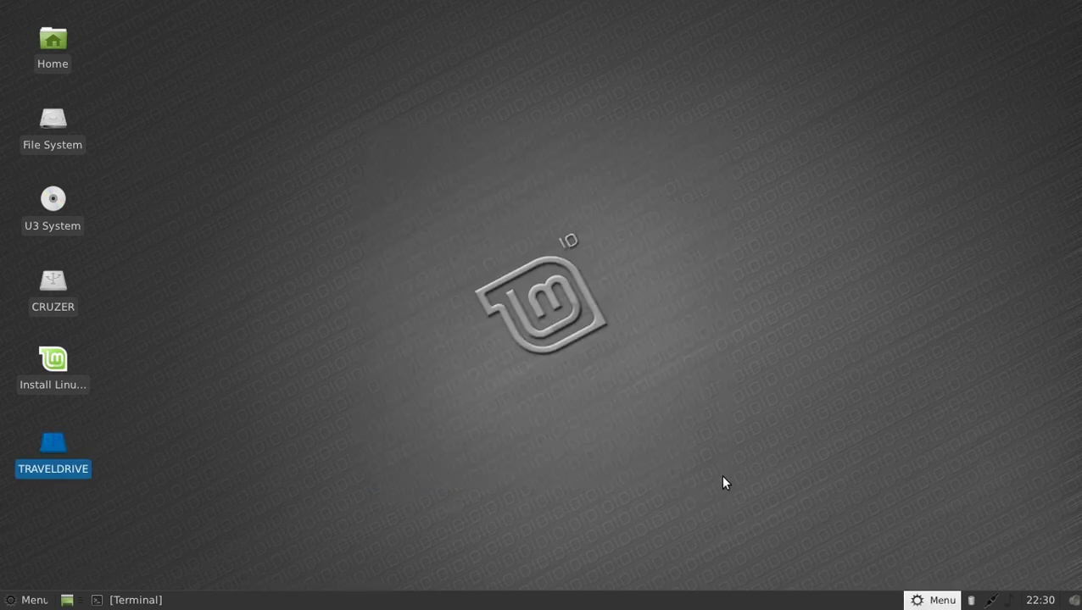
{"action": "left_click", "coordinate": [934, 602]}
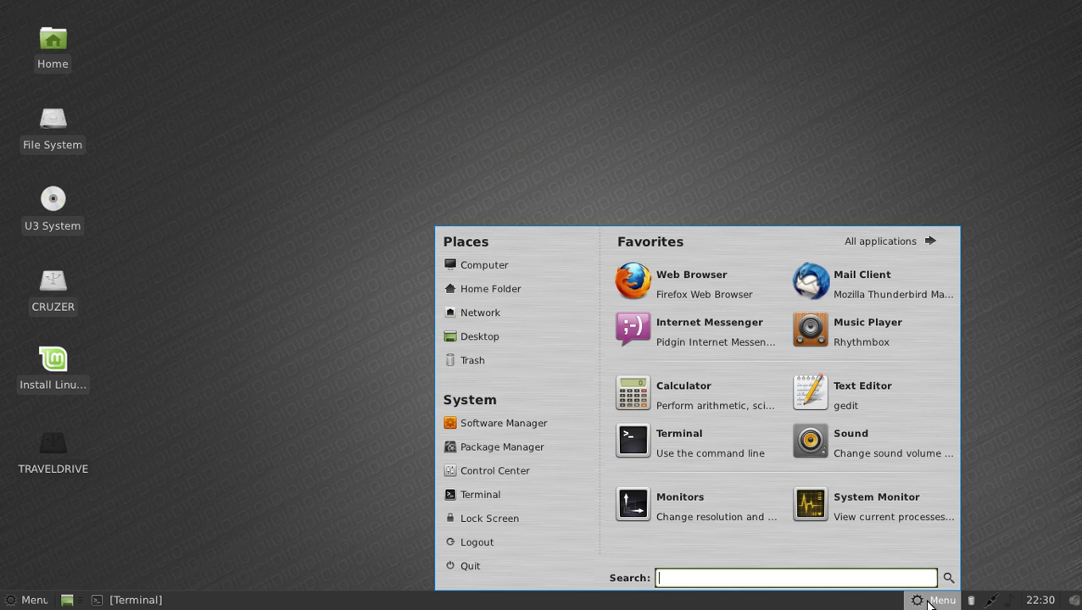
{"action": "left_click", "coordinate": [928, 603]}
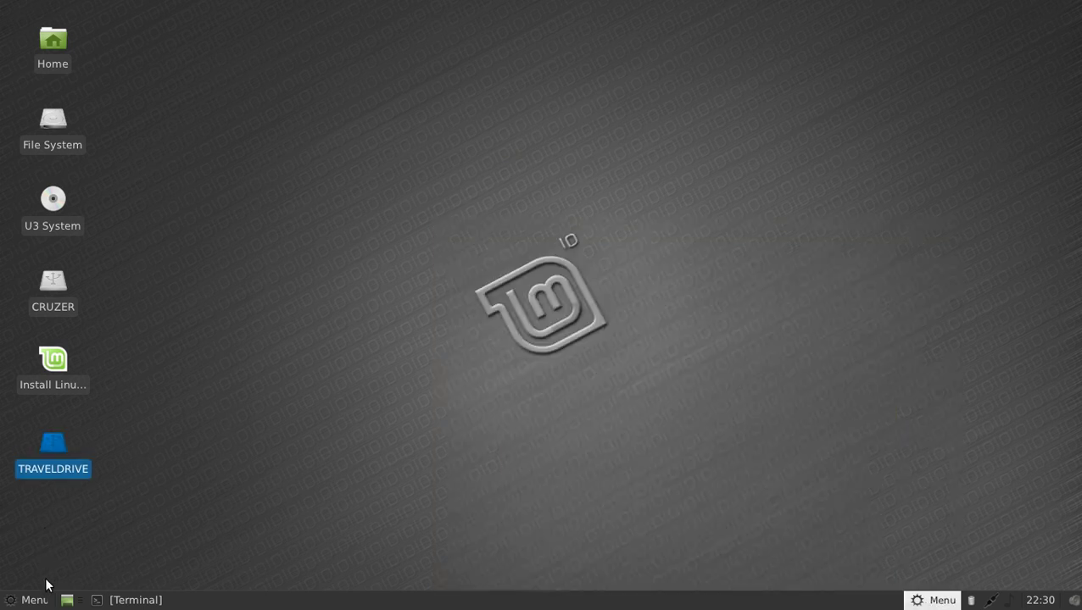
{"action": "left_click", "coordinate": [28, 600]}
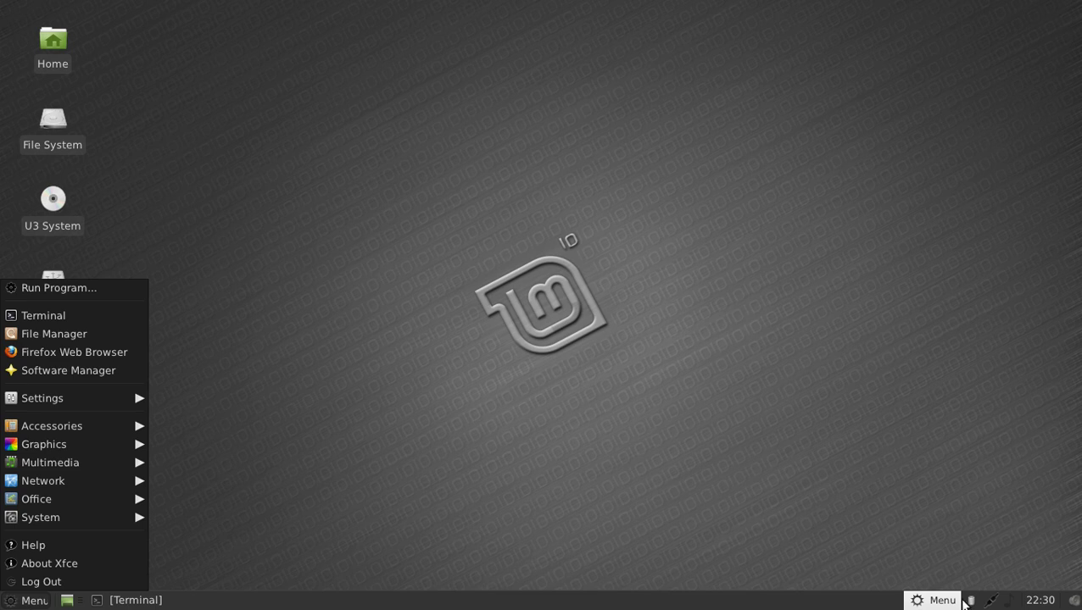
{"action": "left_click", "coordinate": [928, 602]}
{"action": "left_click", "coordinate": [926, 603]}
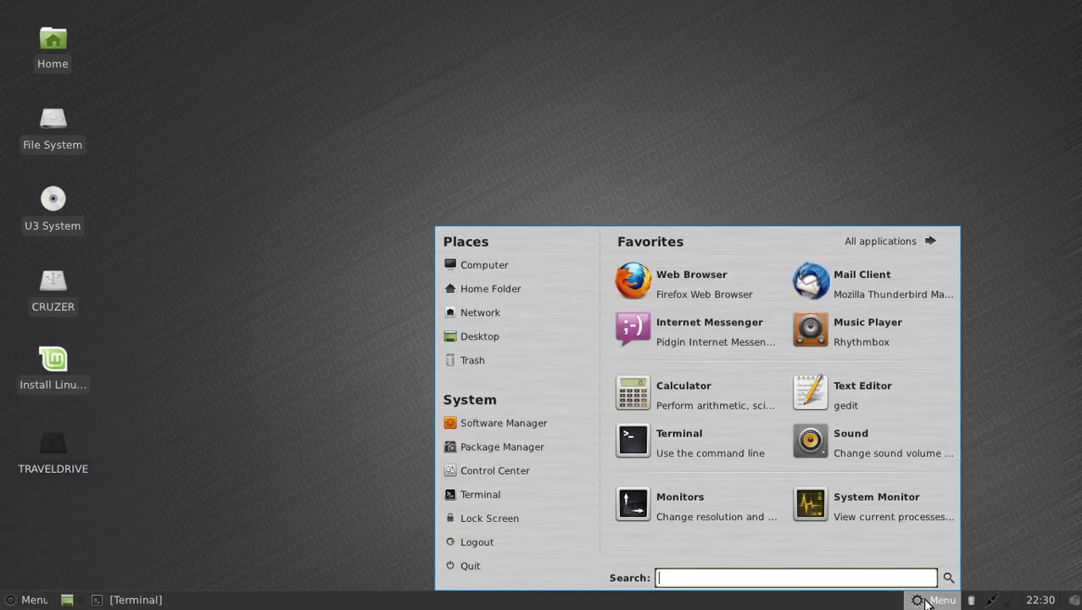
{"action": "left_click", "coordinate": [873, 244]}
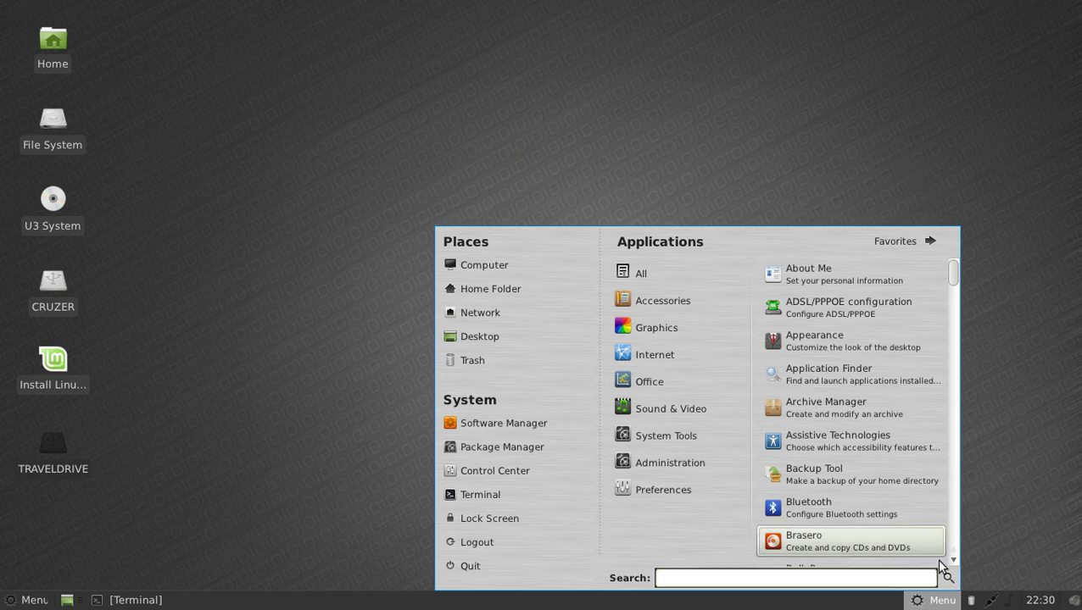
{"action": "left_click", "coordinate": [931, 598]}
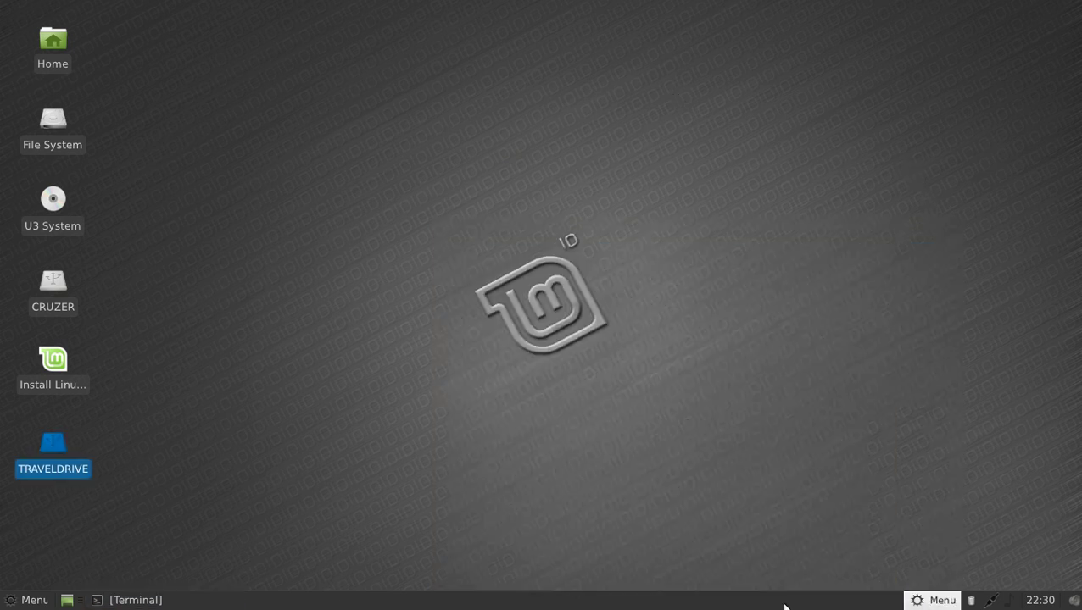
{"action": "left_click", "coordinate": [931, 599]}
{"action": "left_click", "coordinate": [931, 599]}
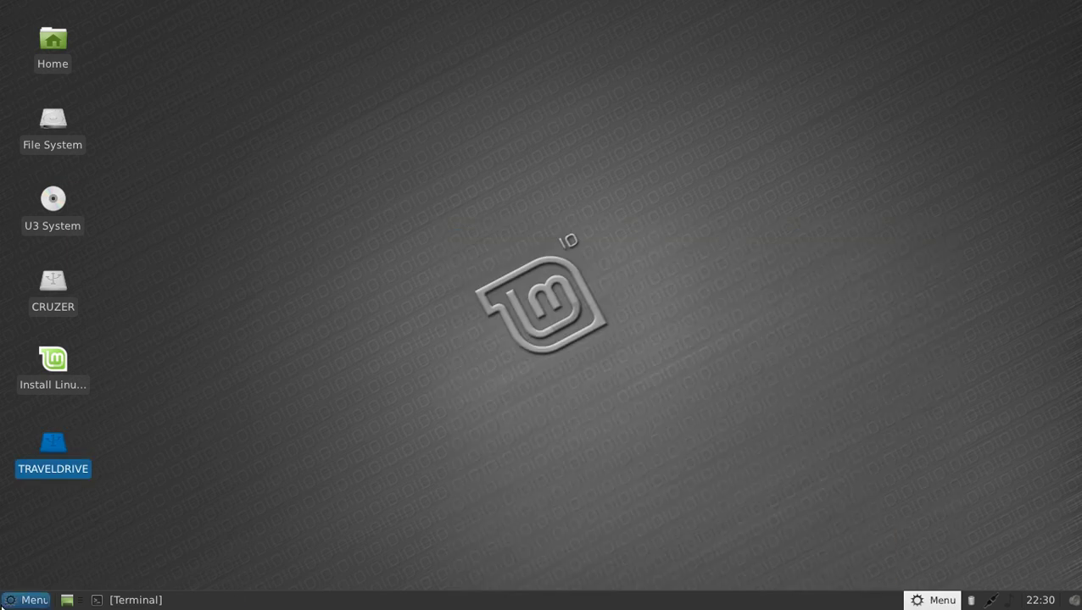
{"action": "left_click", "coordinate": [26, 601]}
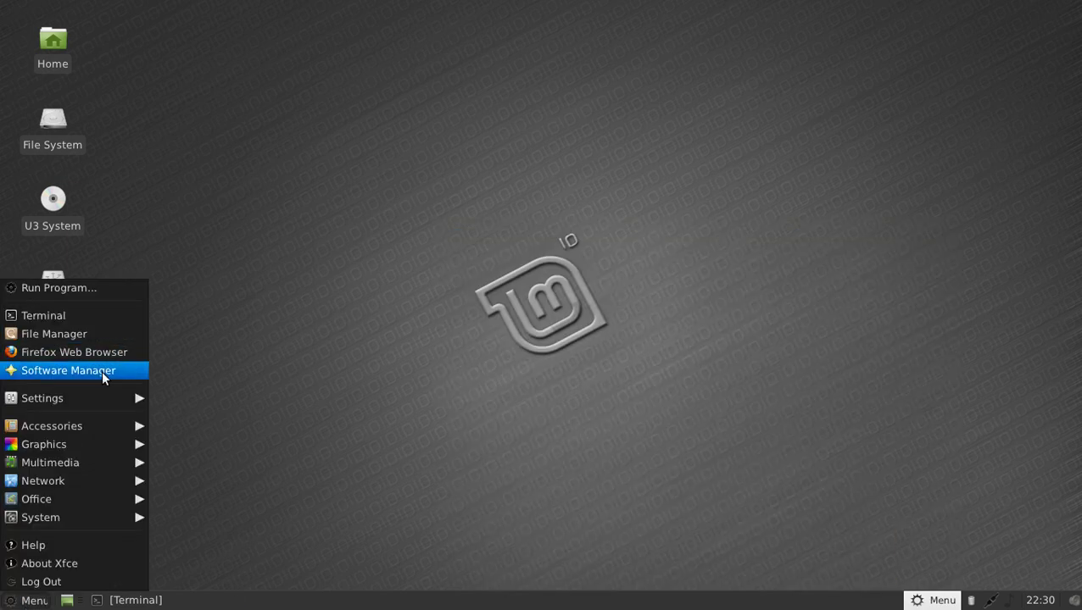
{"action": "left_click", "coordinate": [253, 172]}
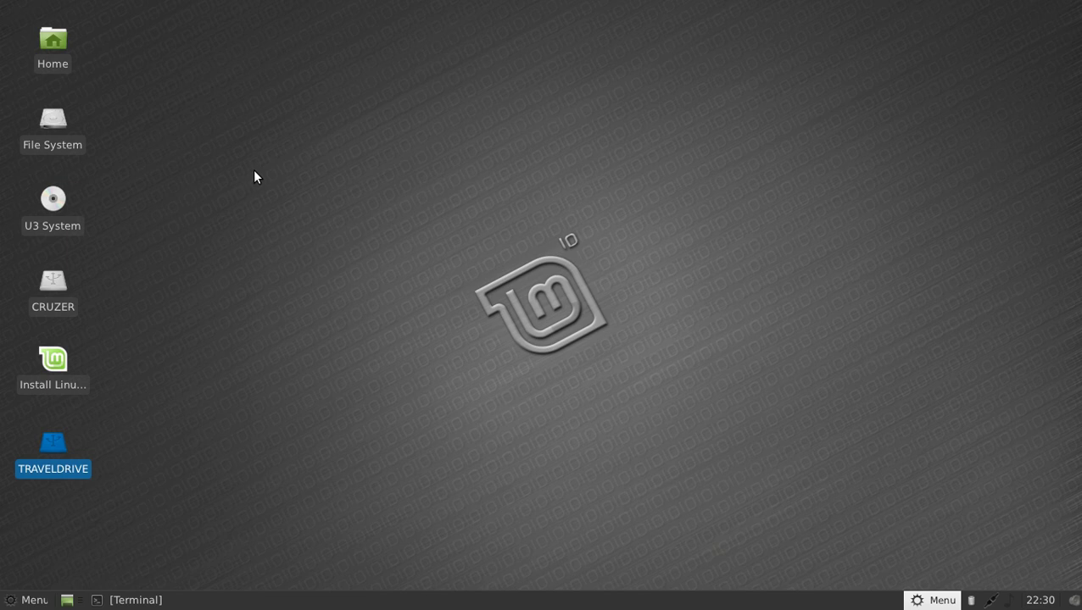
{"action": "left_click", "coordinate": [30, 602]}
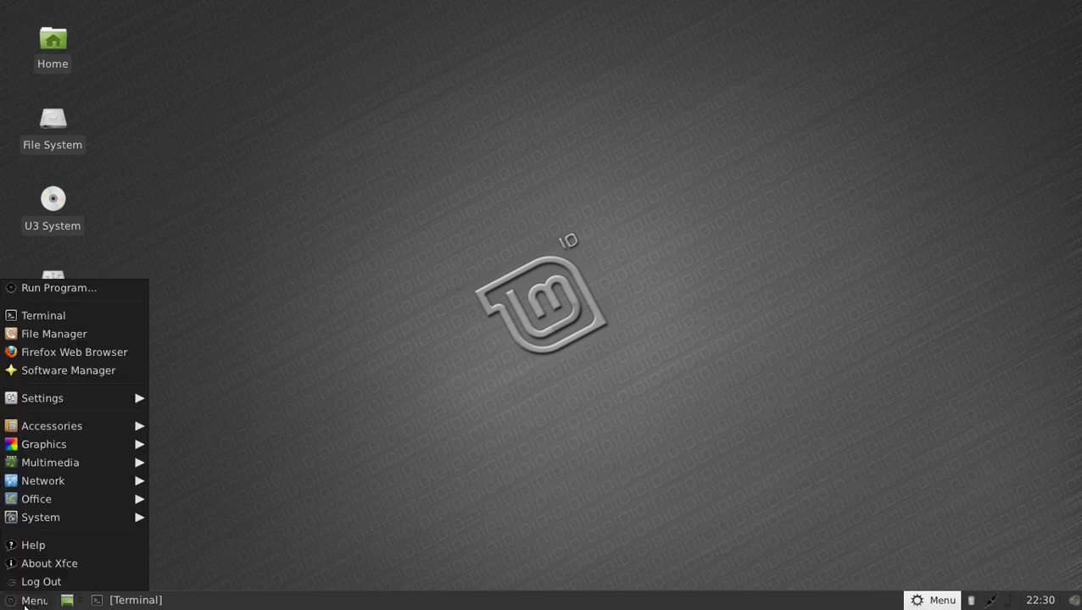
{"action": "mouse_move", "coordinate": [58, 401]}
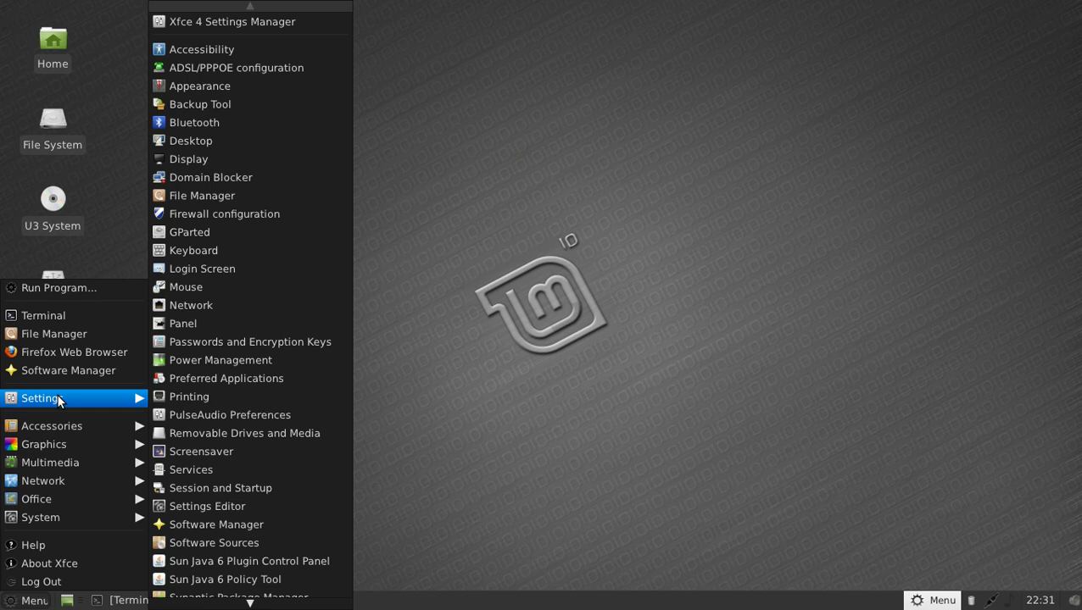
Dismiss the applications menu and restore the Terminal window showing the running encode output.
{"action": "left_click", "coordinate": [719, 539]}
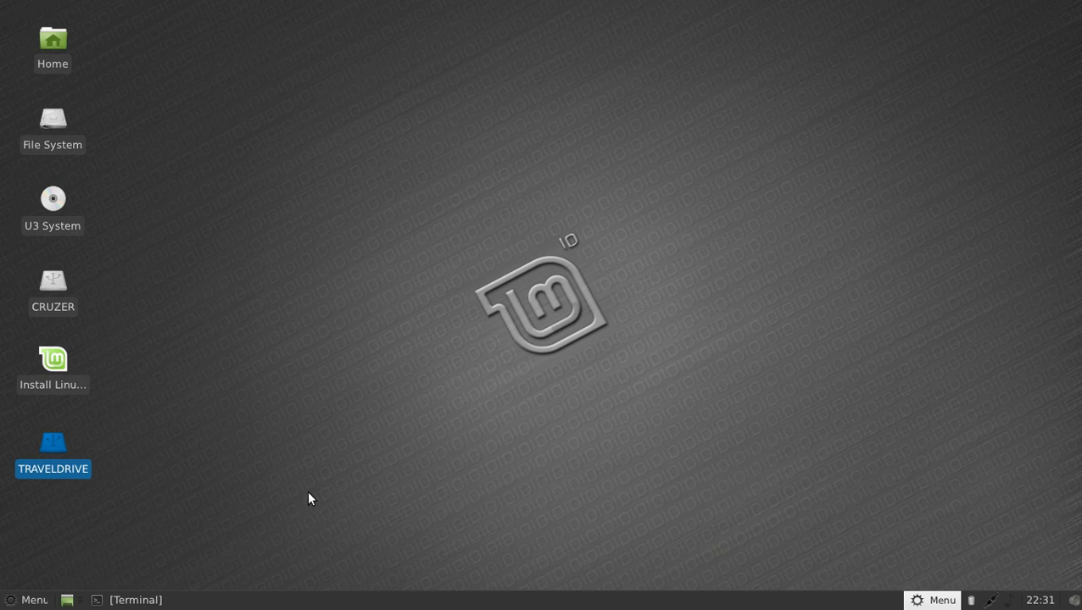
{"action": "left_click", "coordinate": [179, 599]}
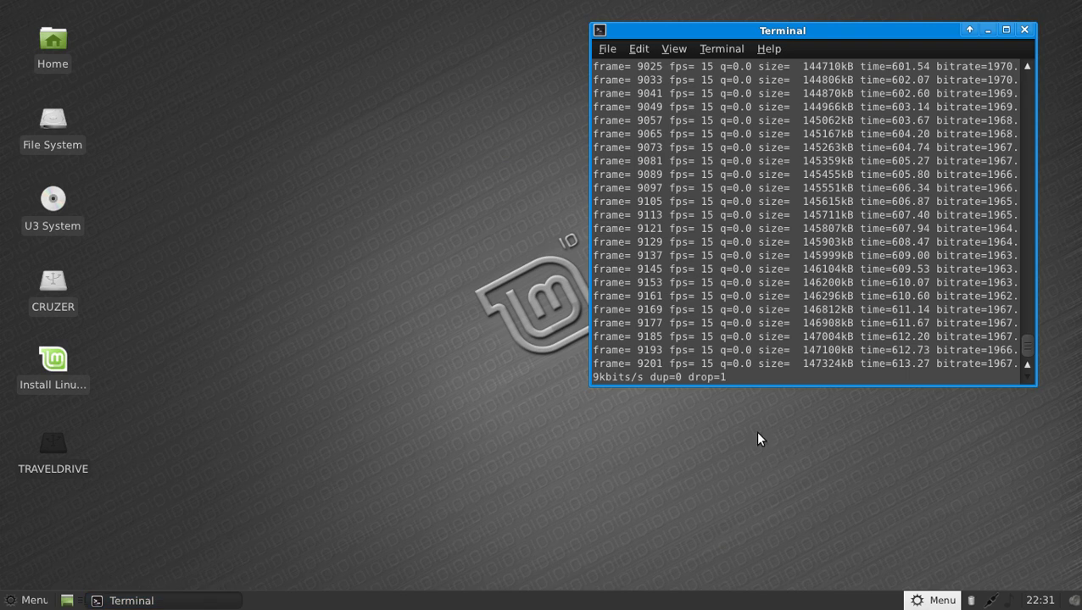